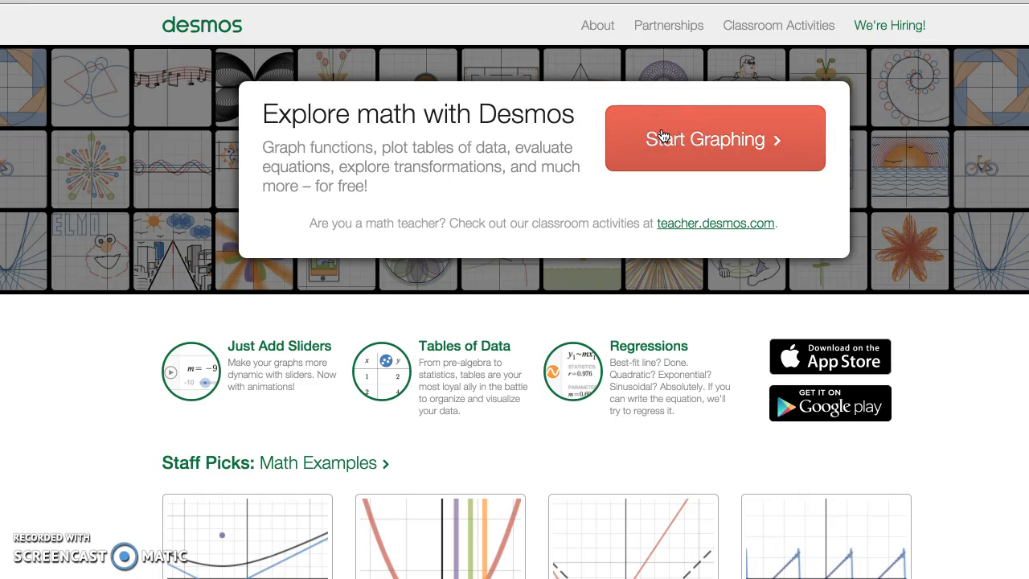
- Open the Desmos graphing calculator from the home page and sign in with the Google account
click(609, 165)
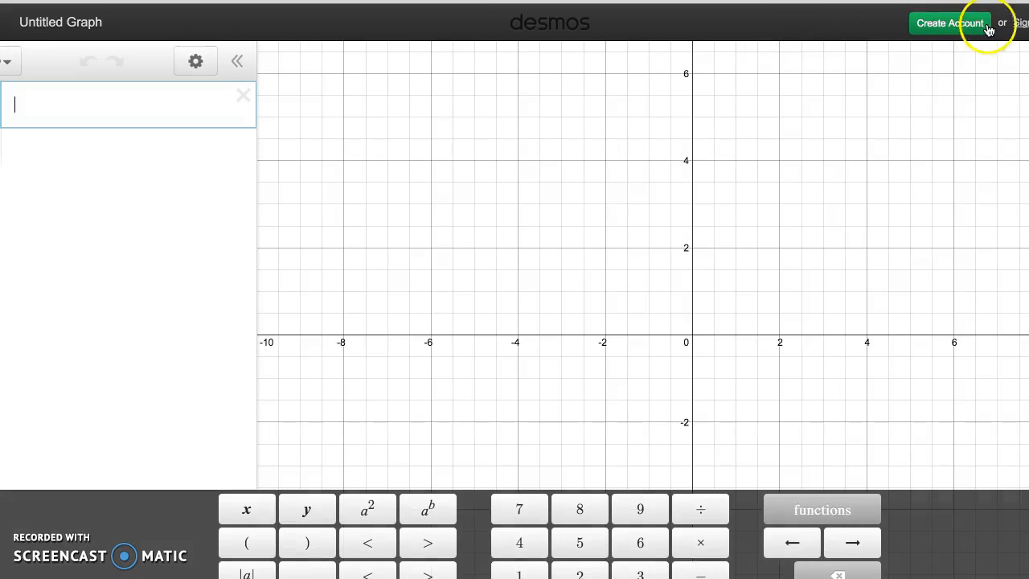
click(1013, 24)
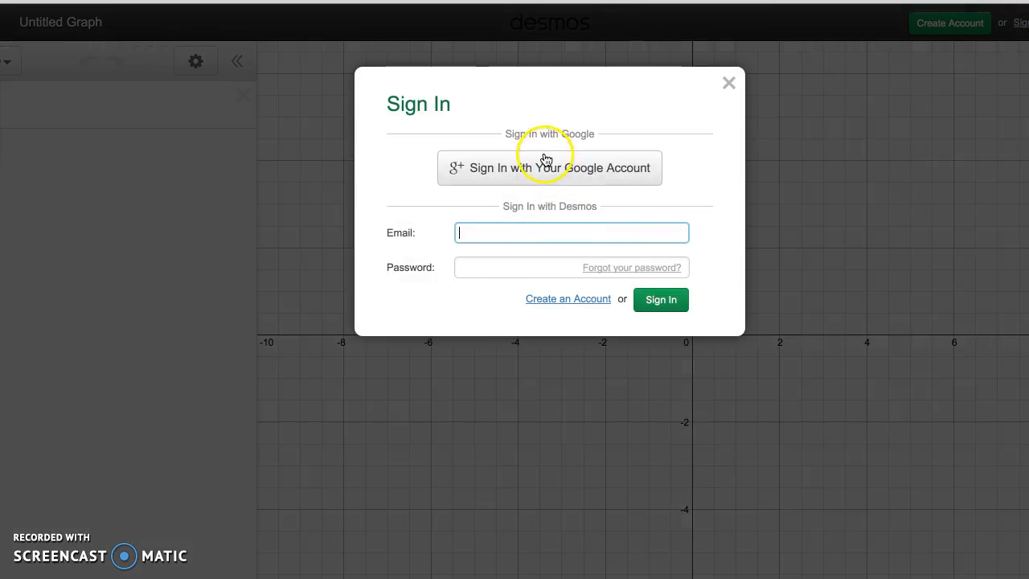
click(544, 159)
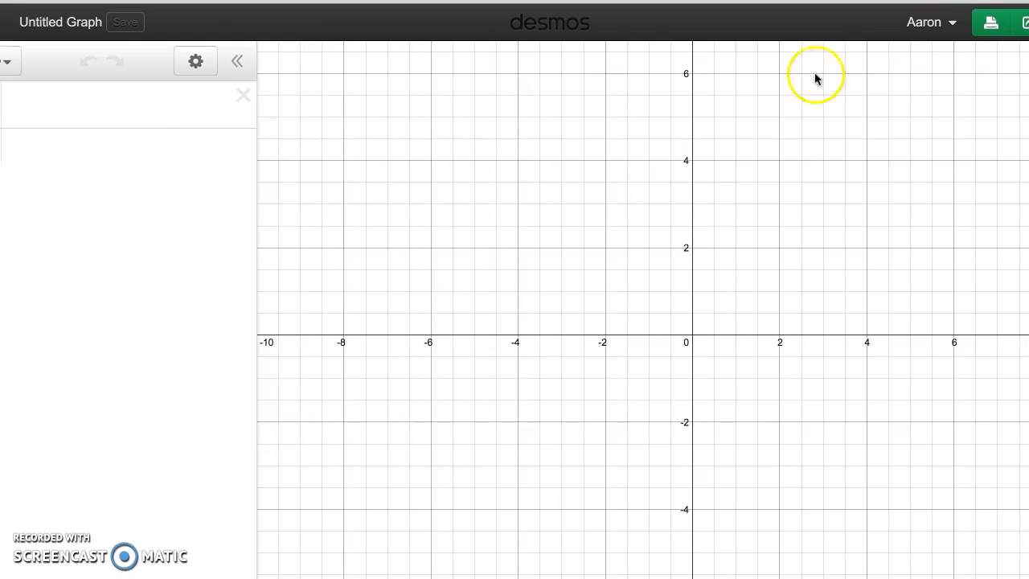
click(938, 23)
click(939, 25)
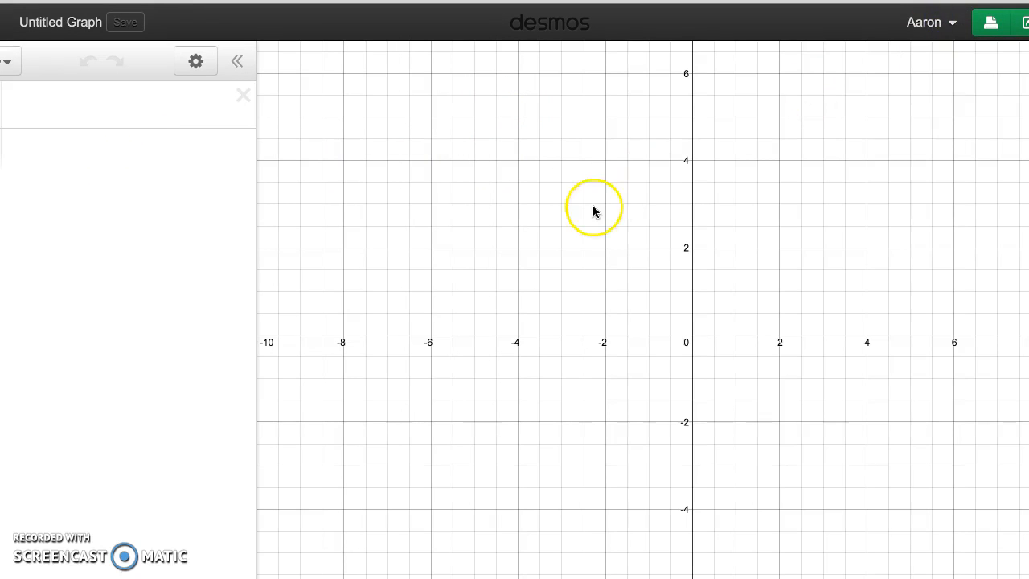
- Save the untitled graph under the title "spring analysis"
click(44, 26)
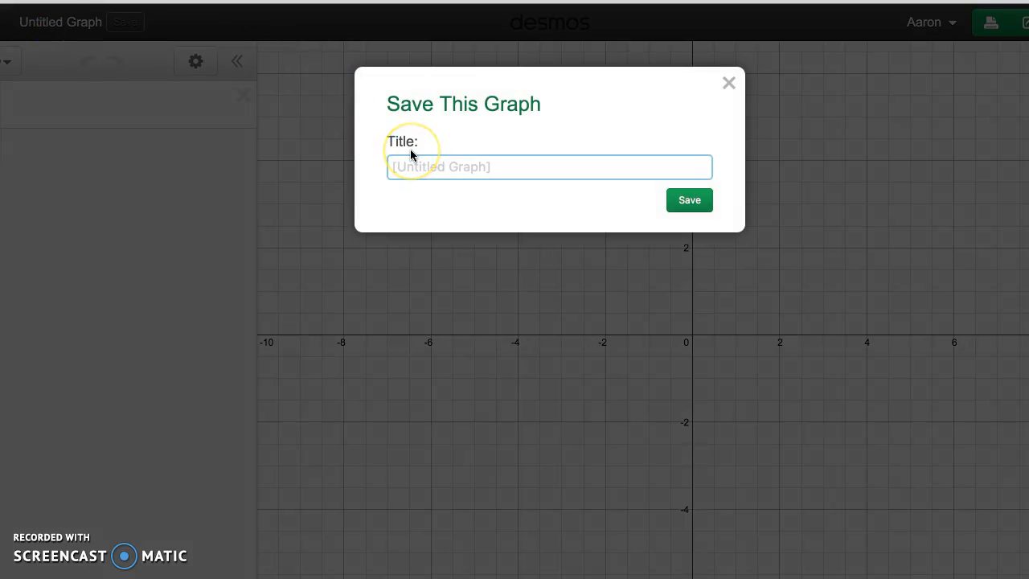
text(srp)
key(BackSpace)
text(ori)
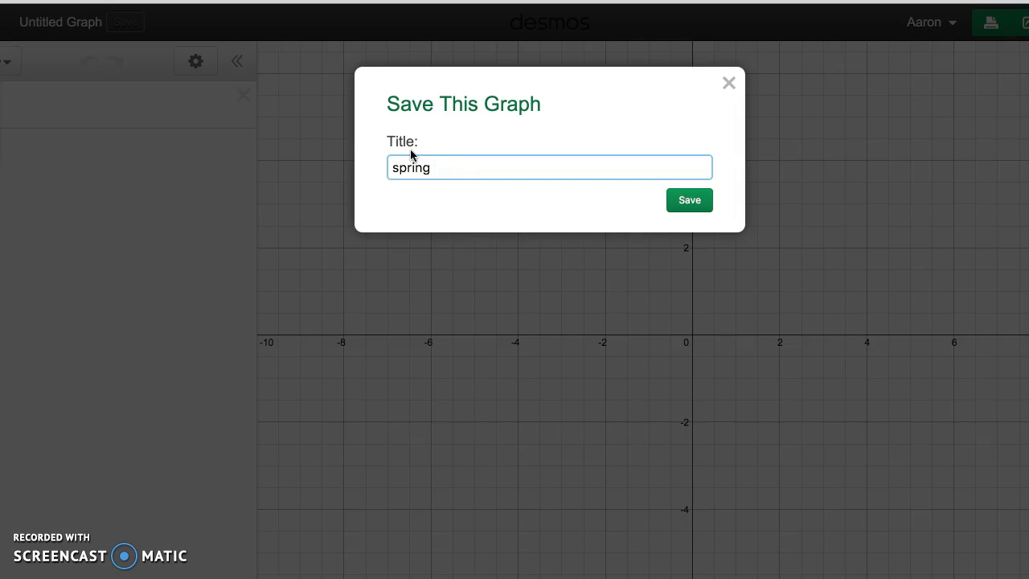
text(analyiss)
key(BackSpace)
key(BackSpace)
key(BackSpace)
text(sis)
key(Return)
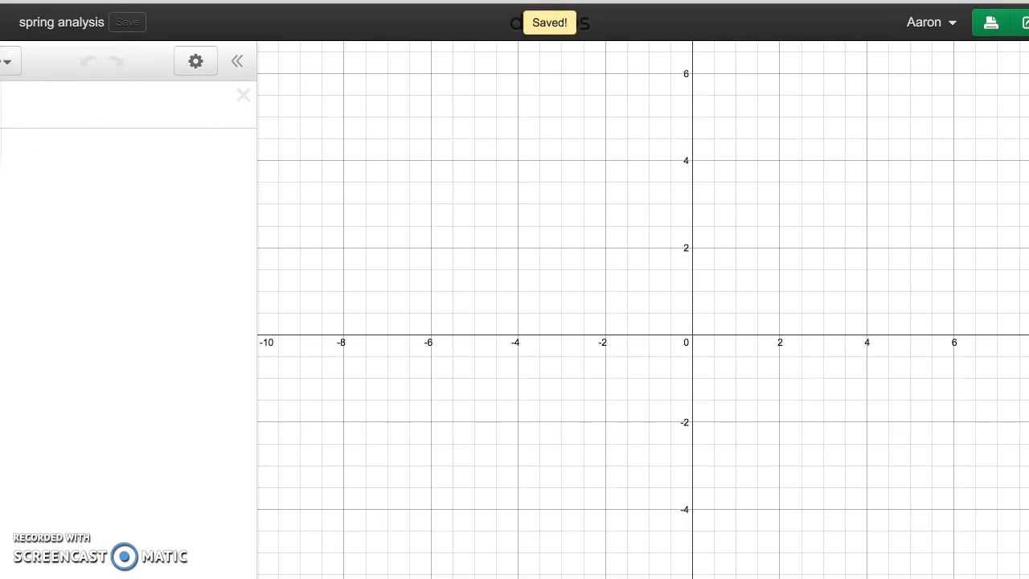
- Switch to the egg bungee jump data spreadsheet and copy the force and stretch values in E2:F17
key(ctrl+Tab)
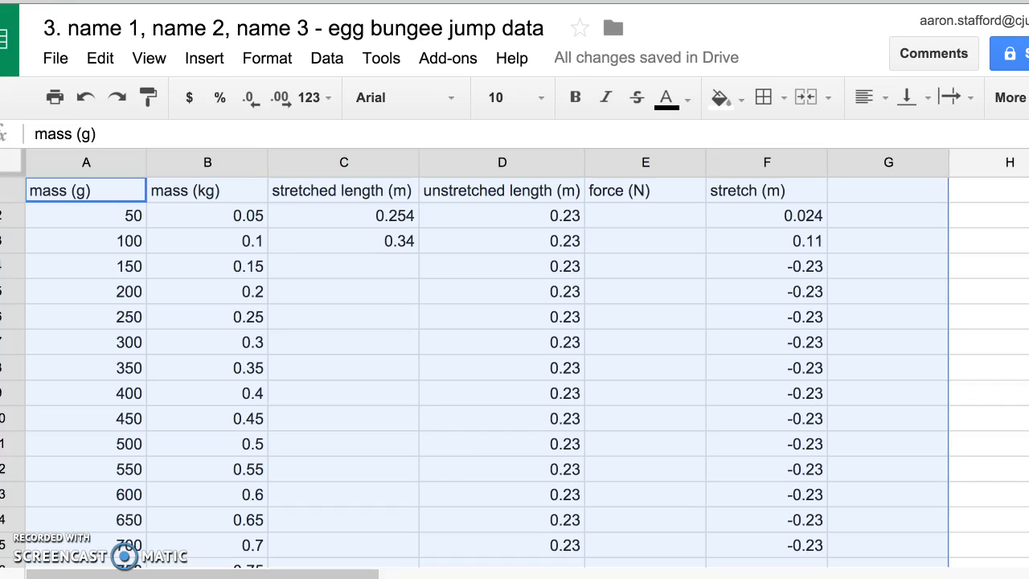
click(612, 264)
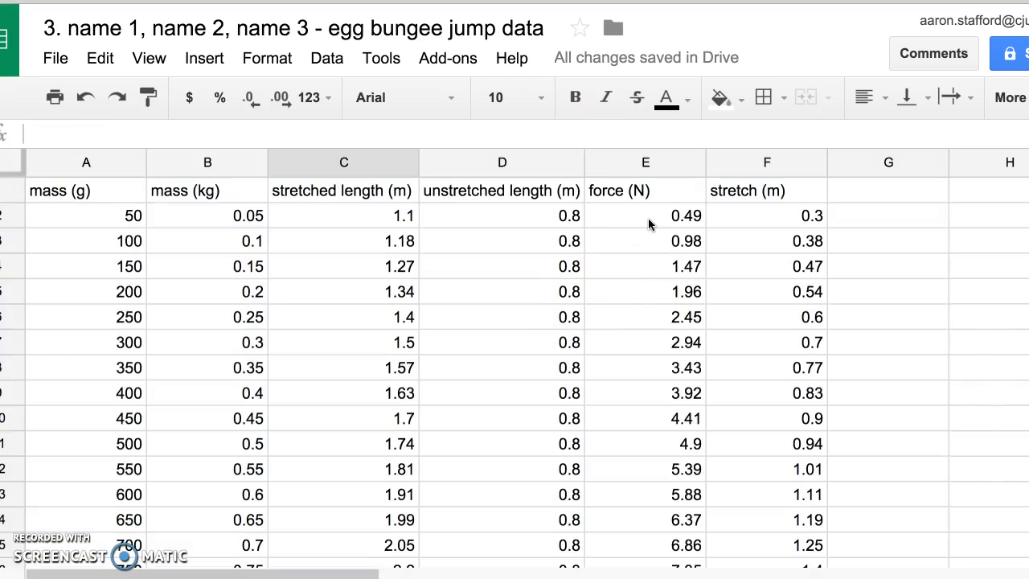
drag(626, 207, 746, 452)
key(ctrl+c)
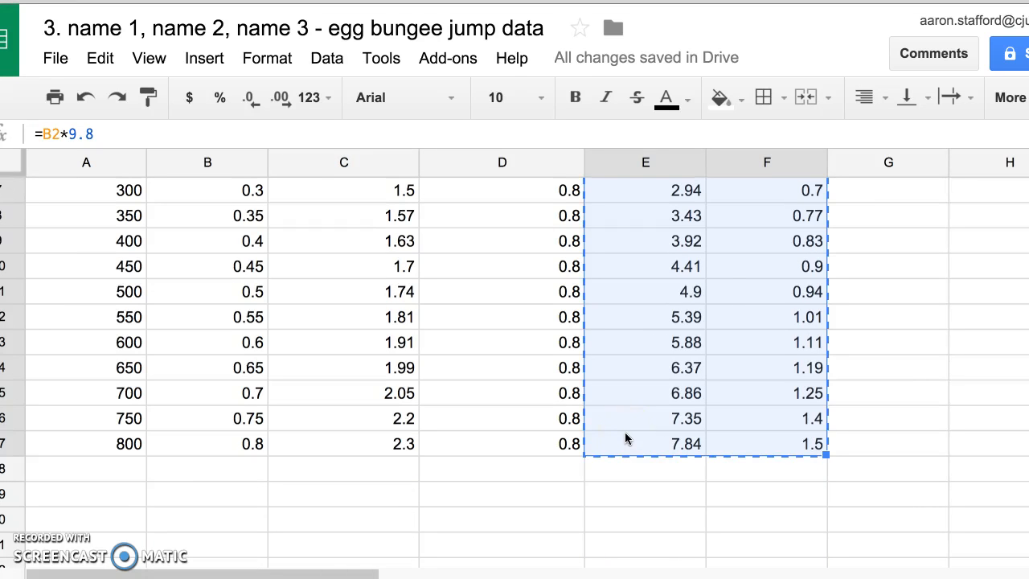
- Switch back to the spring analysis graph in Desmos and paste the copied data into the first expression as a table
click(251, 2)
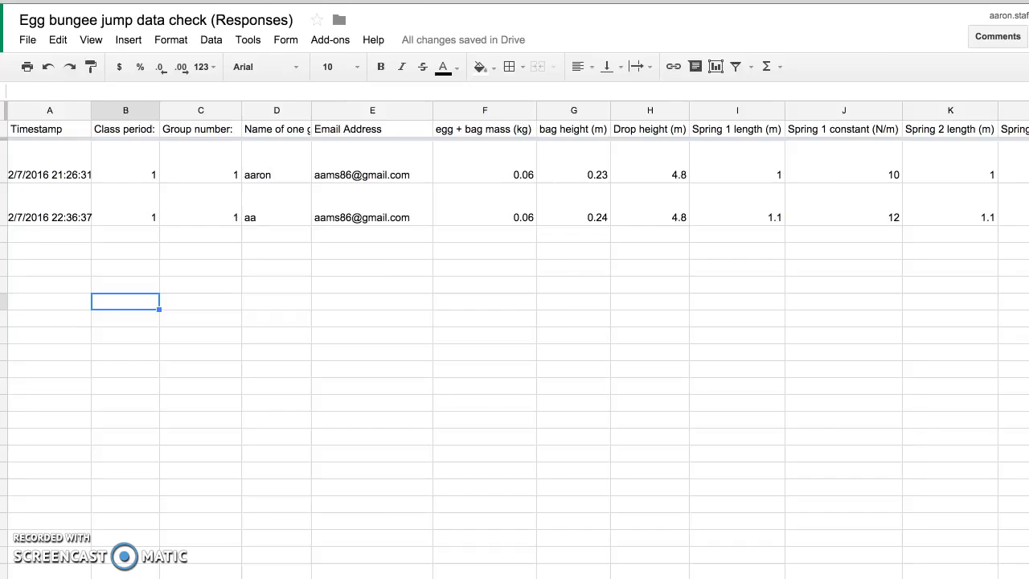
key(ctrl+Tab)
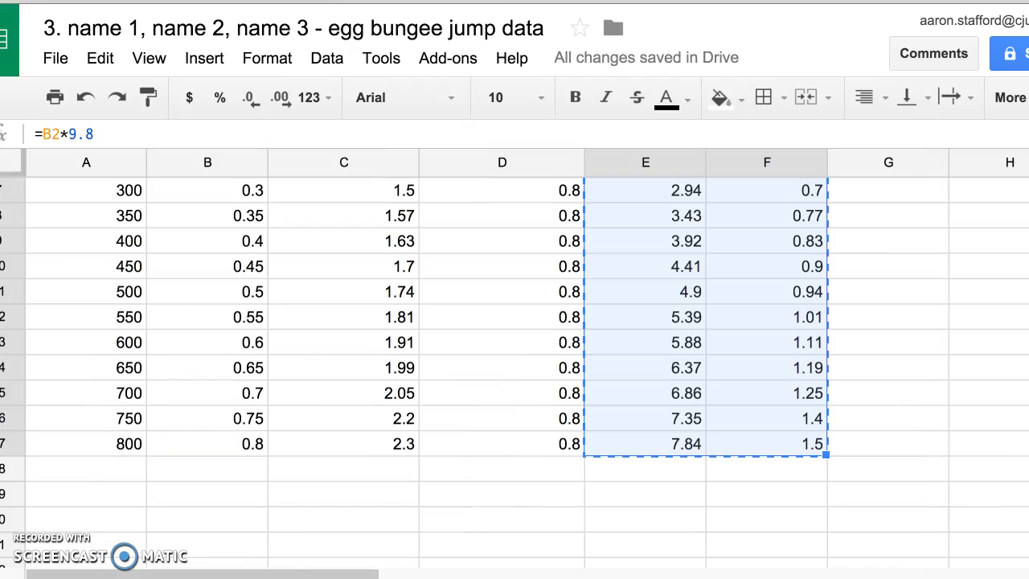
key(ctrl+Tab)
click(110, 96)
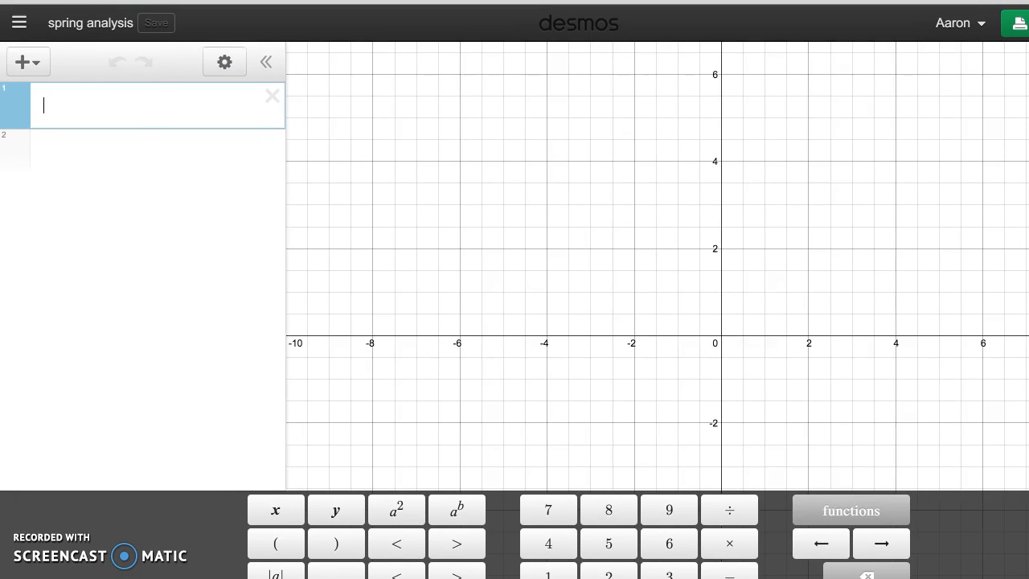
click(95, 106)
key(ctrl+v)
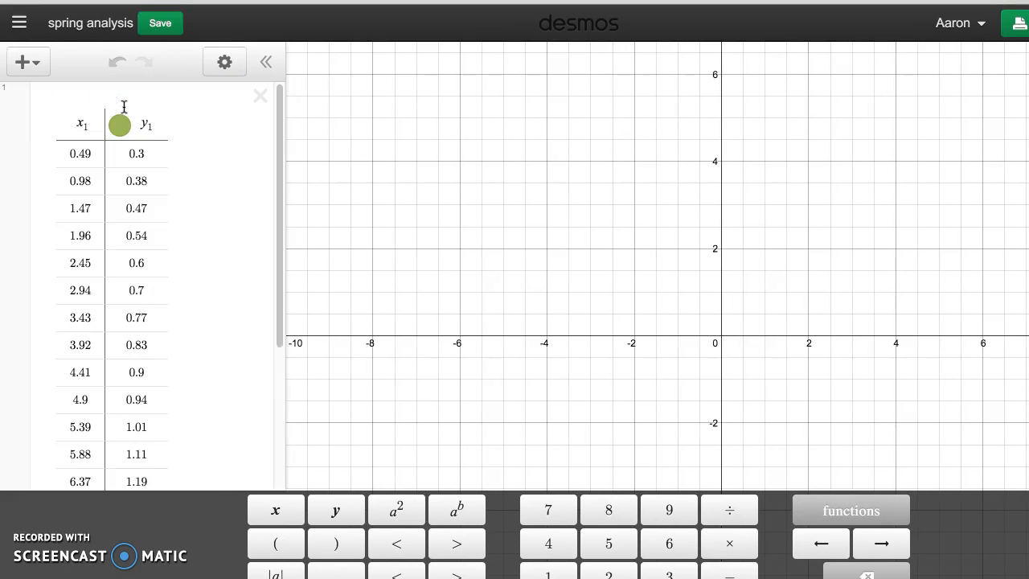
- Frame the graph view on the plotted data points, covering about 0 to 8 on the horizontal axis
scroll(760, 312, down, 3)
drag(829, 336, 525, 422)
scroll(523, 418, down, 2)
scroll(526, 423, up, 6)
drag(663, 390, 519, 447)
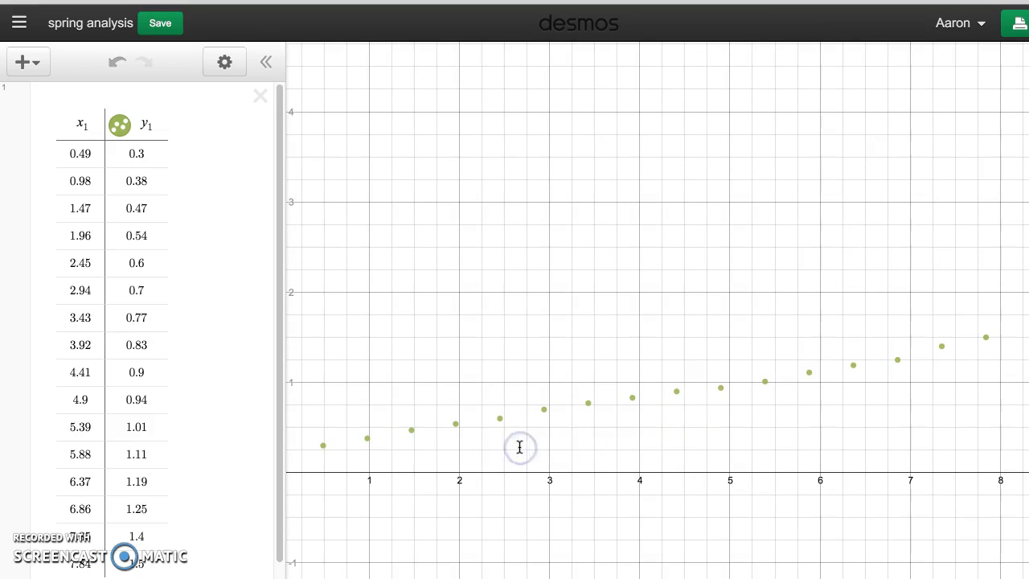
scroll(165, 245, down, 1)
scroll(166, 245, up, 1)
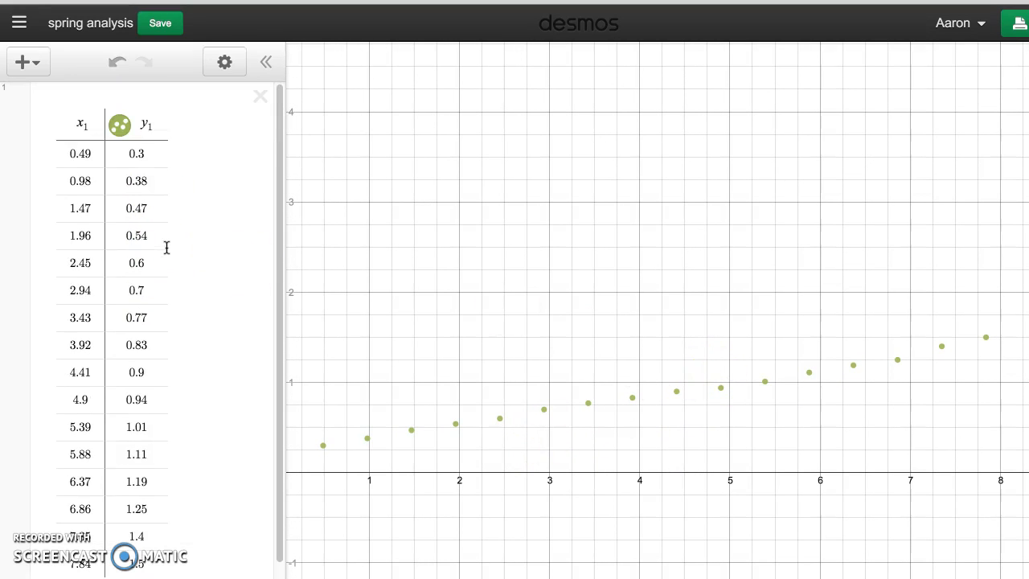
- Add a blank expression above the table and rename the table's column headings to F1 and x1
click(26, 63)
click(38, 104)
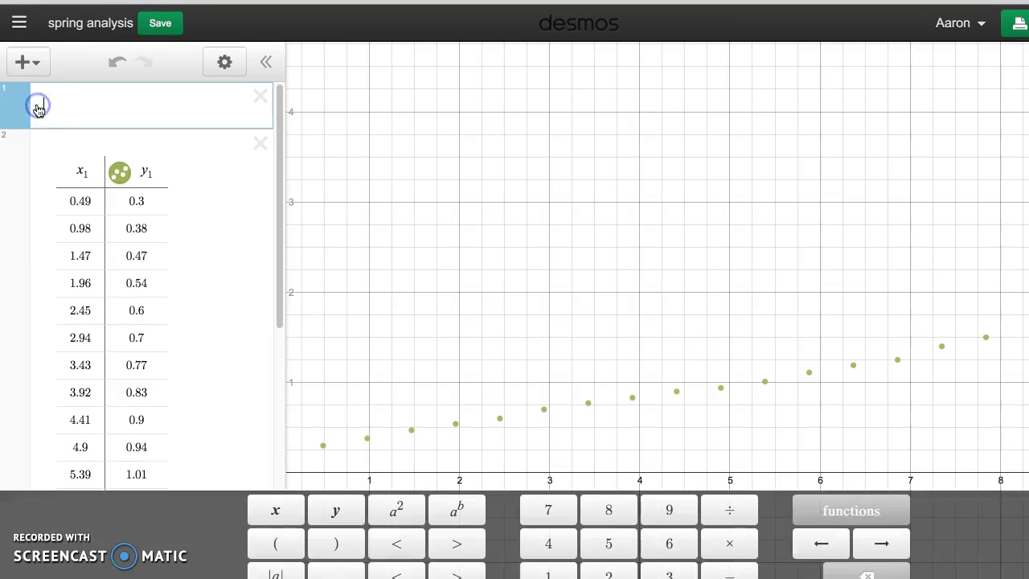
click(95, 179)
key(BackSpace)
key(BackSpace)
text(F)
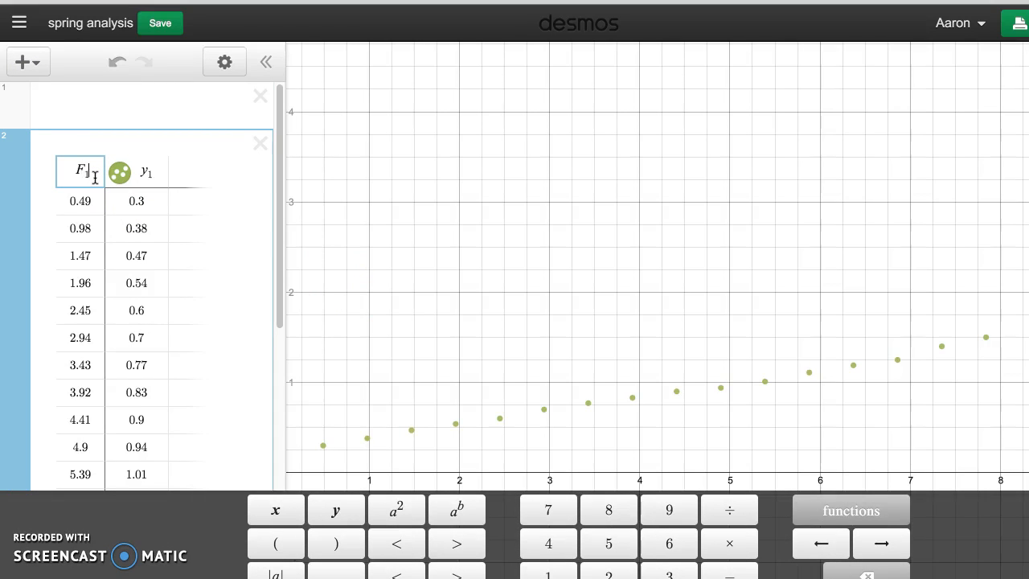
click(152, 173)
key(BackSpace)
key(BackSpace)
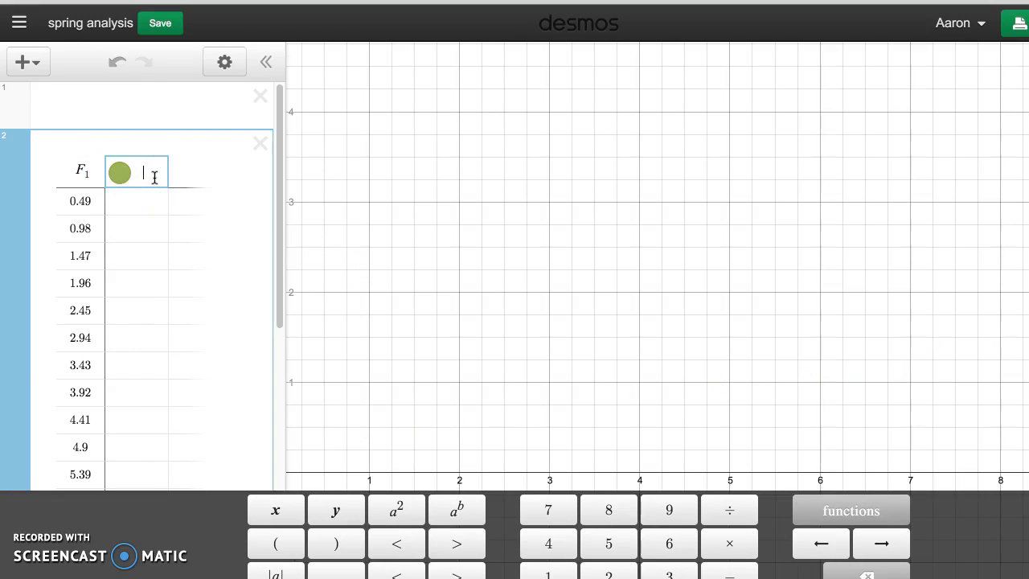
text(x_1)
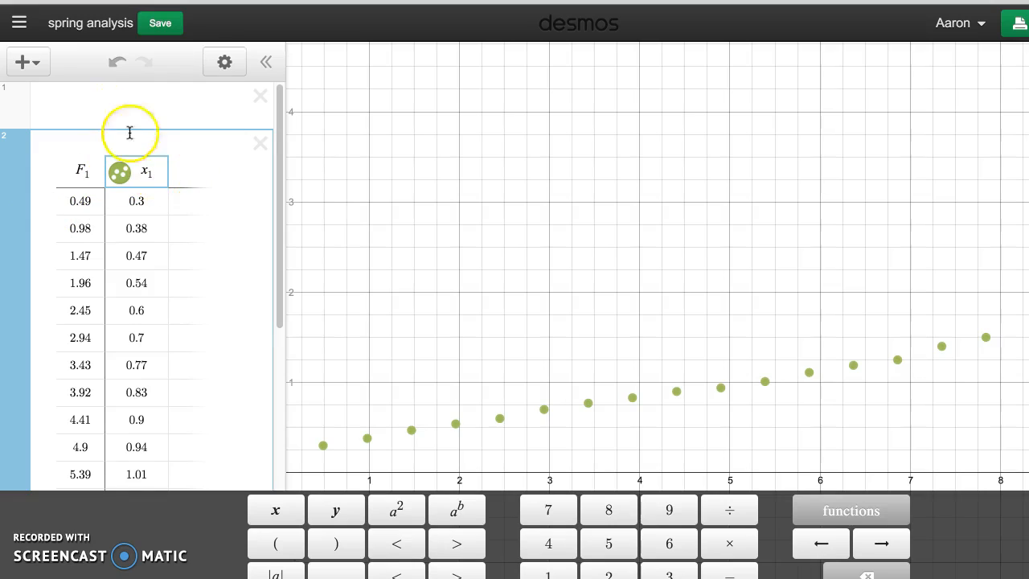
- Enter the linear regression F1 ~ kx1 + b in the expression above the table
click(113, 109)
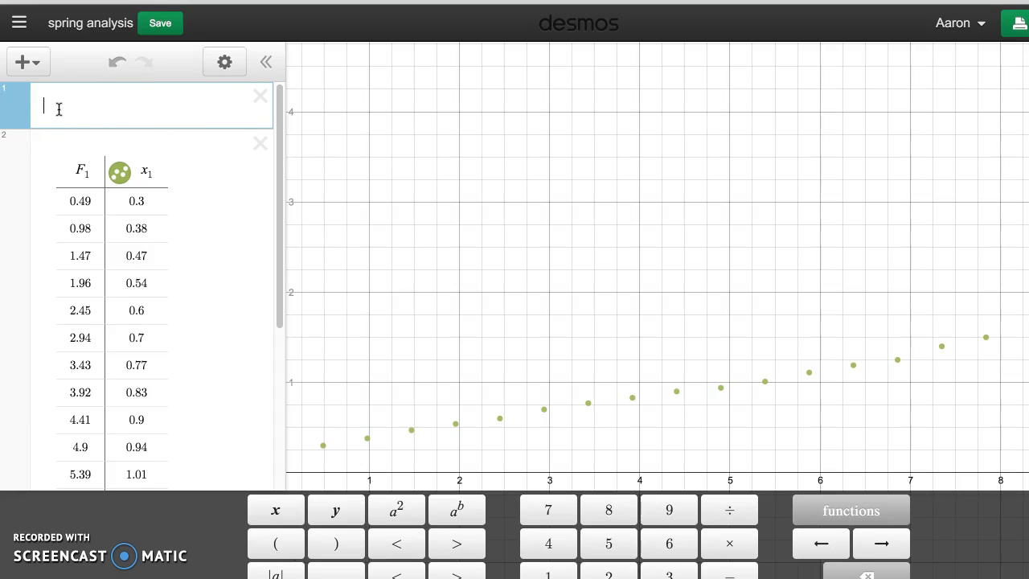
text(1 )
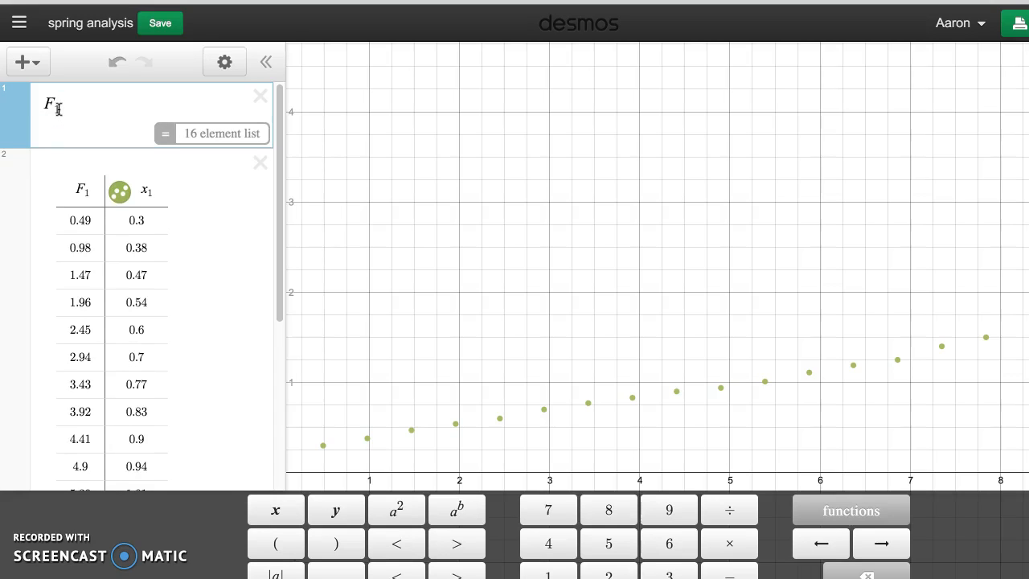
text(~ )
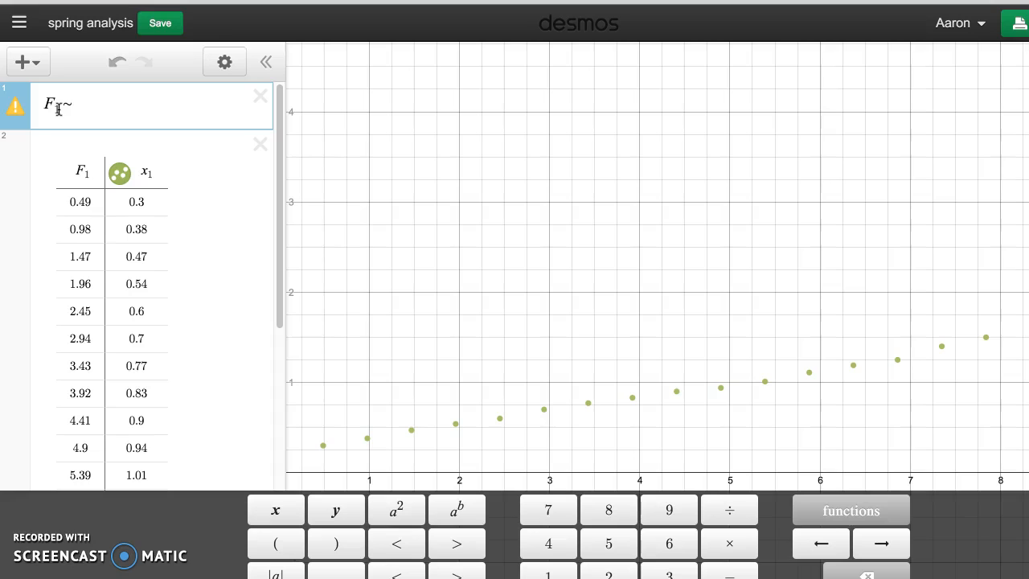
text(k)
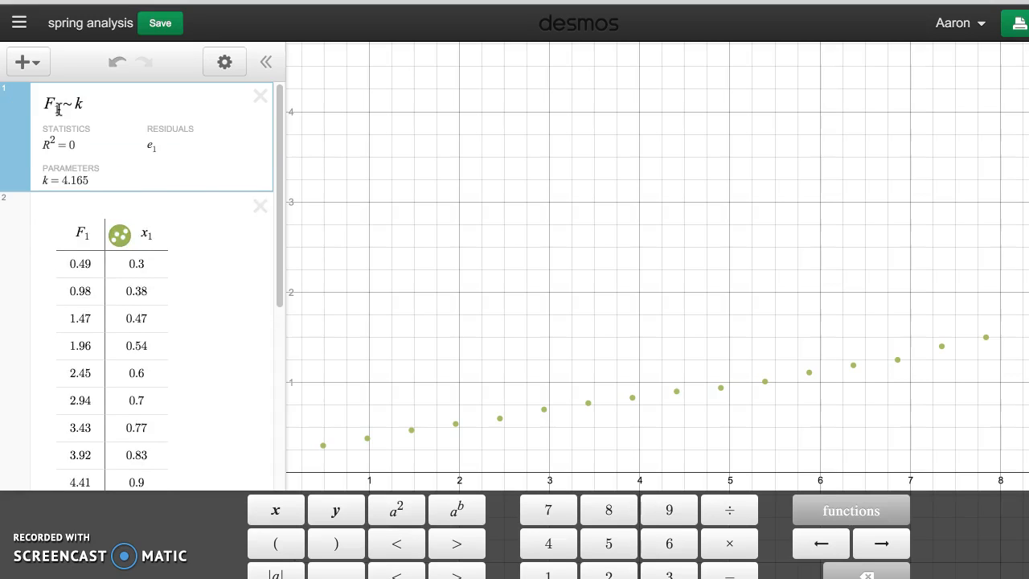
text(x1)
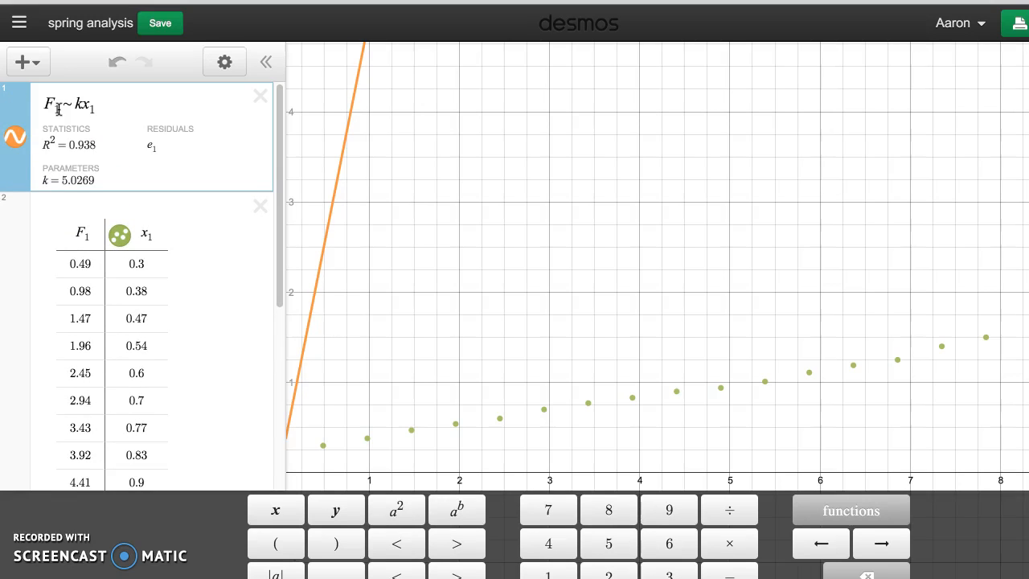
text(+ )
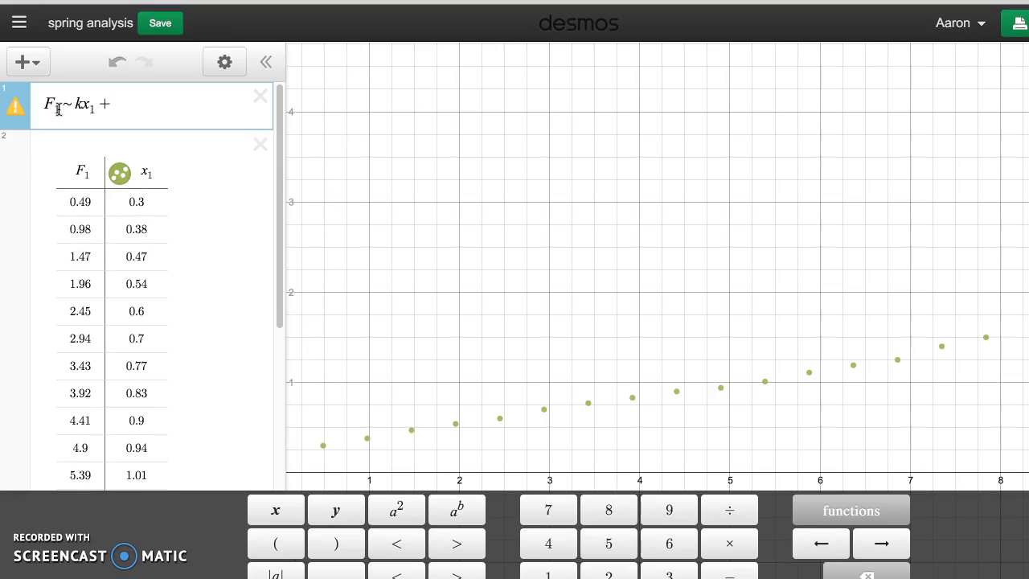
text(b)
key(Down)
scroll(333, 271, down, 4)
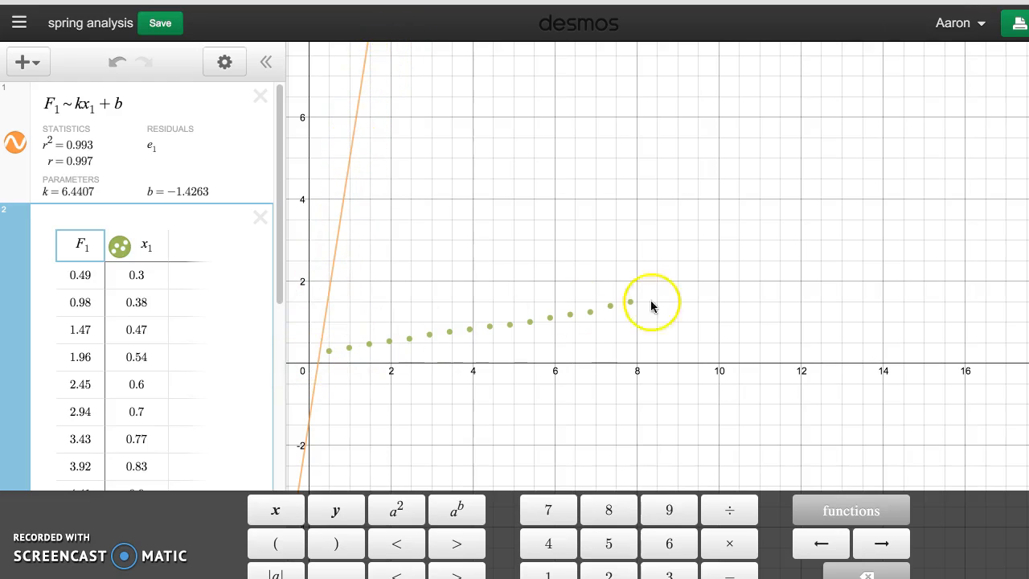
click(81, 240)
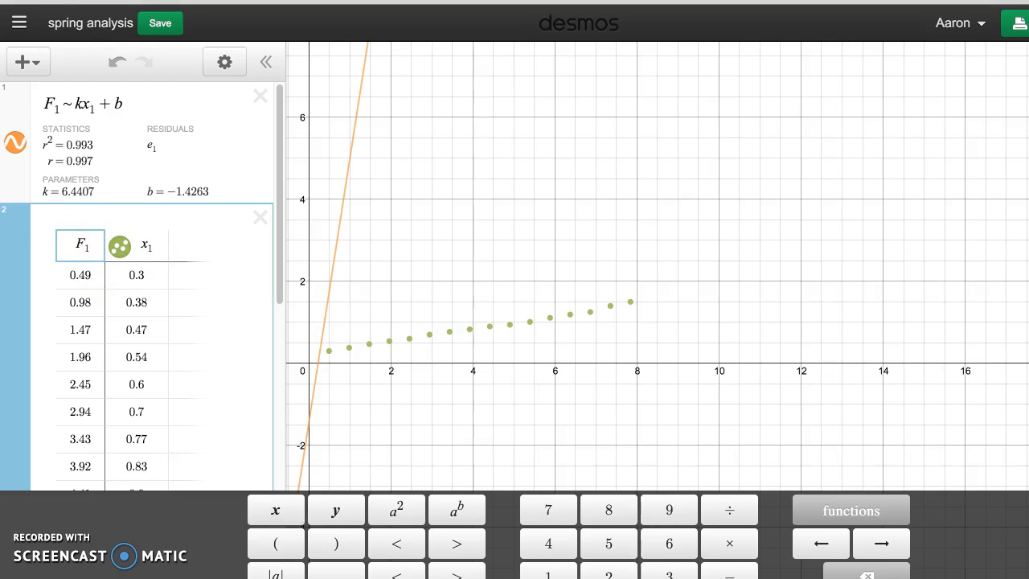
- Switch to the egg bungee jump data spreadsheet and copy the whole force (N) column E
key(ctrl+shift+Tab)
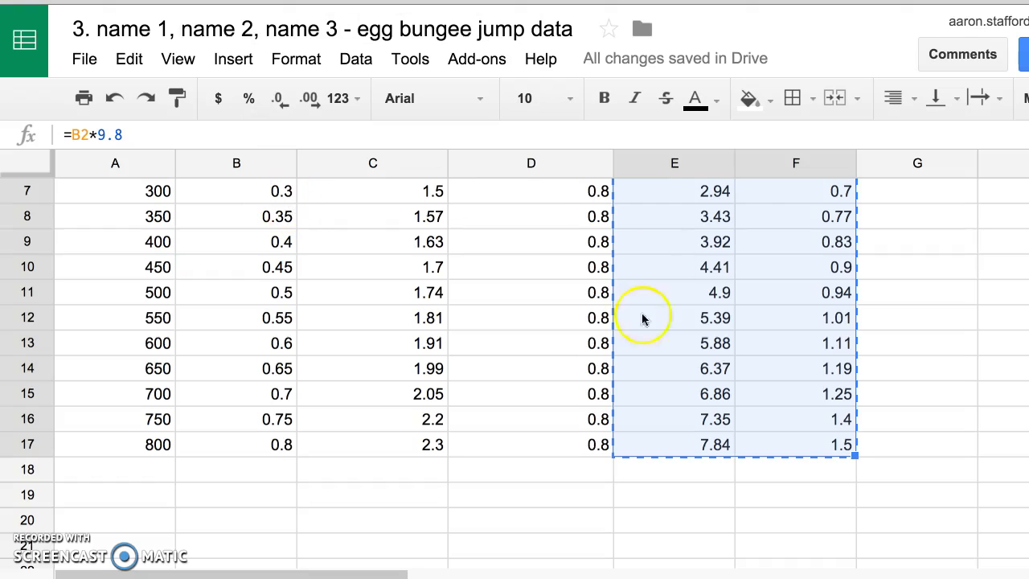
scroll(633, 333, up, 3)
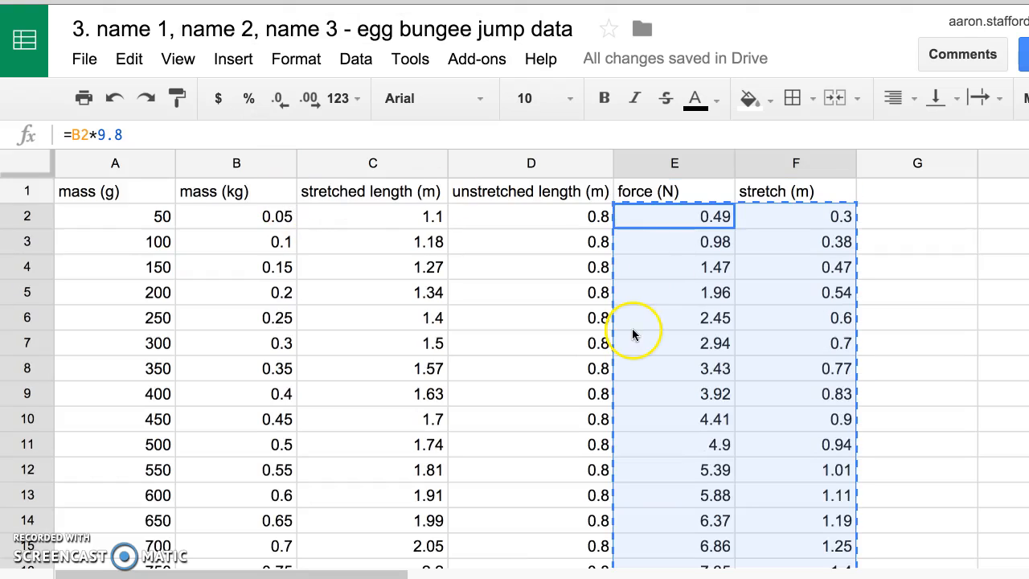
click(647, 164)
key(ctrl+c)
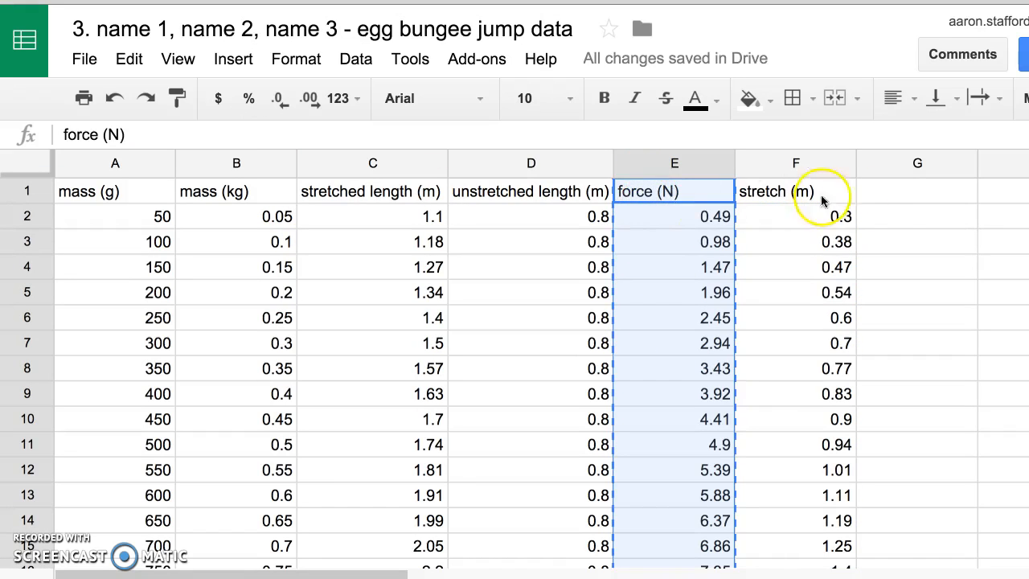
- Try an ordinary paste of the copied force column into column G, and undo it
click(895, 193)
key(ctrl+v)
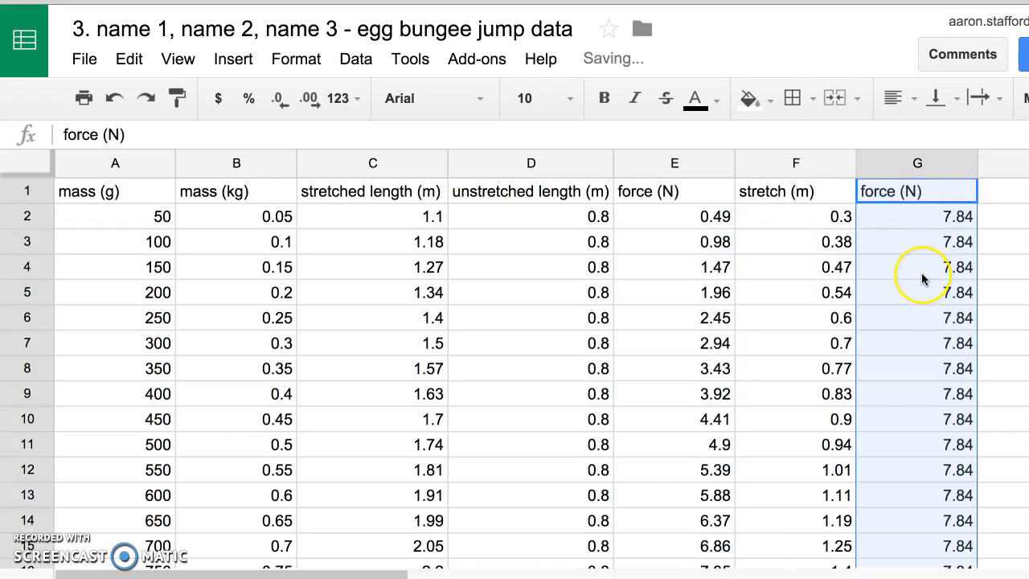
scroll(859, 217, down, 5)
scroll(922, 279, up, 5)
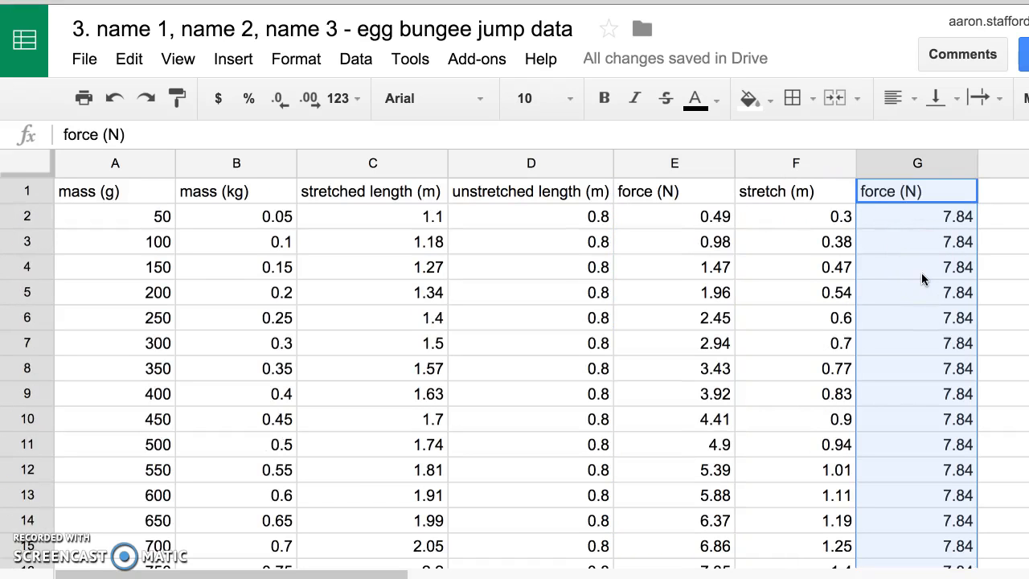
key(ctrl+z)
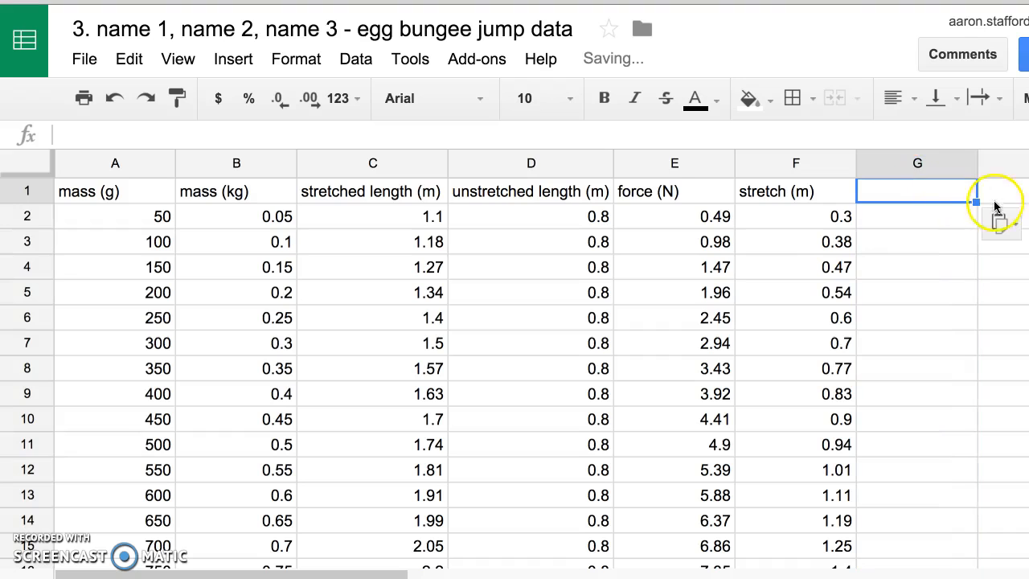
- Paste the copied force (N) column into column G as values only
click(1016, 223)
click(973, 271)
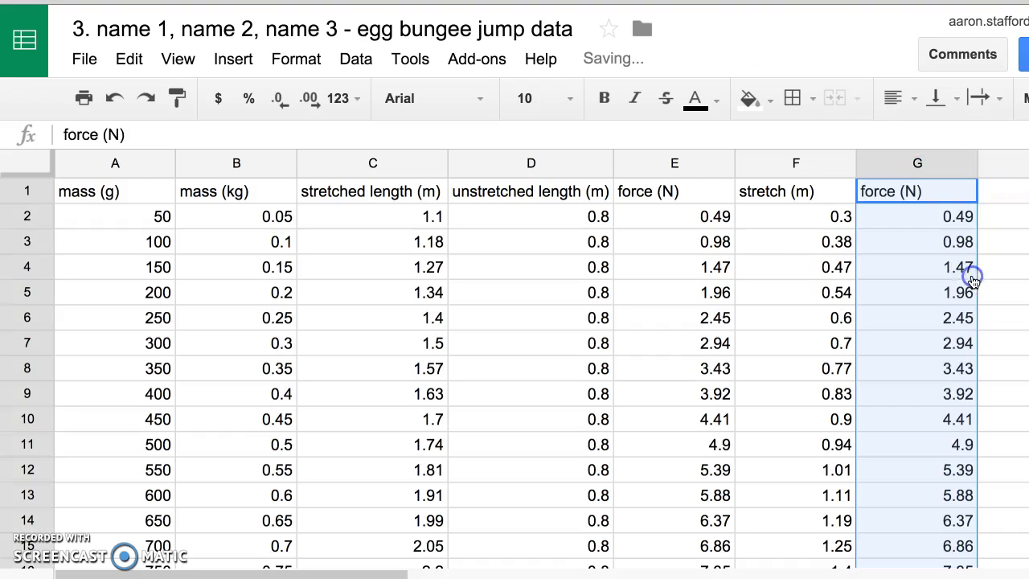
- Copy the stretch (m) and force (N) columns F and G and, in Desmos, replace the old data table with them
drag(795, 193, 902, 291)
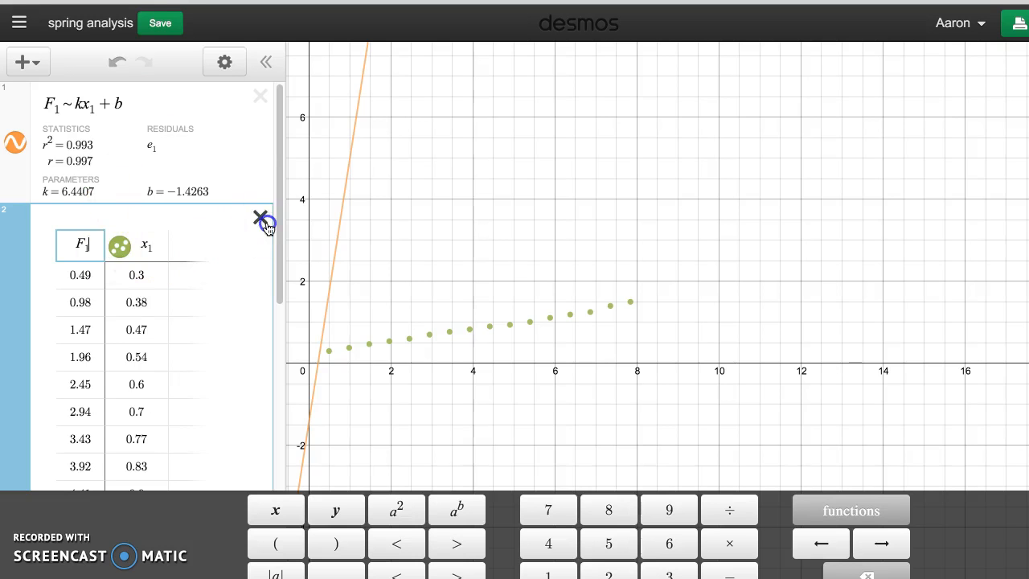
scroll(201, 213, down, 2)
click(259, 104)
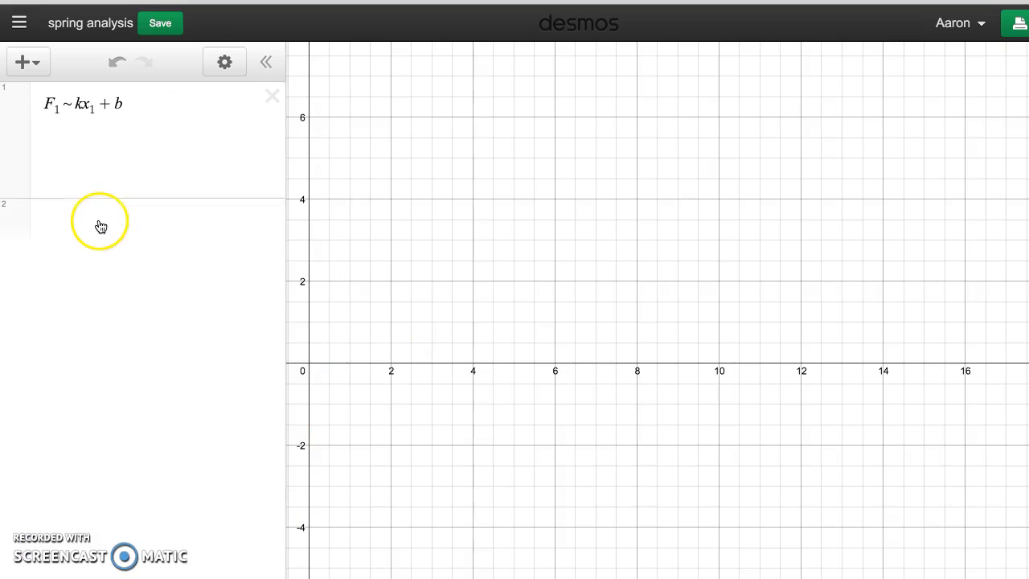
click(70, 163)
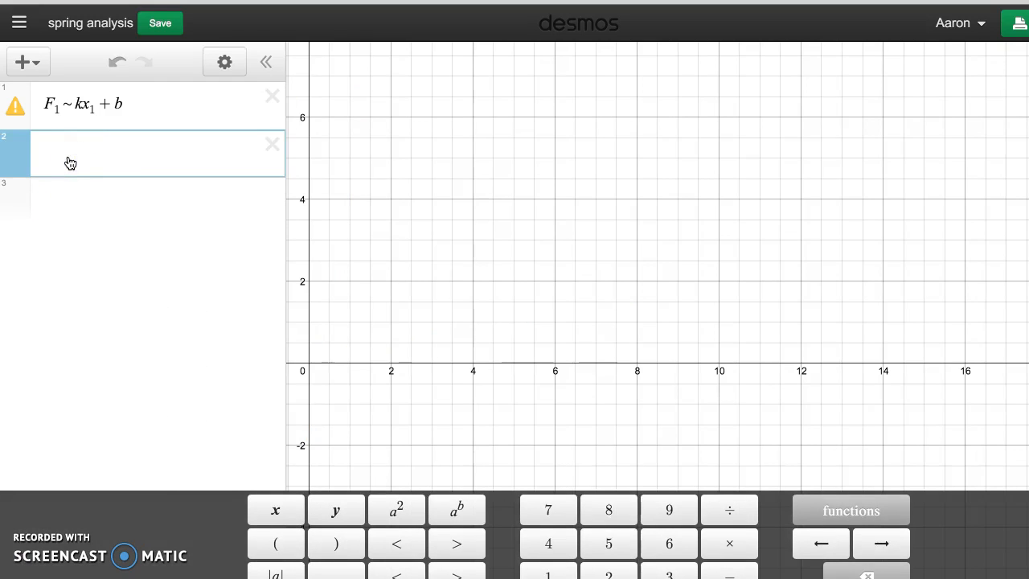
key(ctrl+v)
- Name the new table's first column F1 and its second column x1
click(83, 176)
click(86, 175)
key(BackSpace)
key(BackSpace)
key(BackSpace)
text(F)
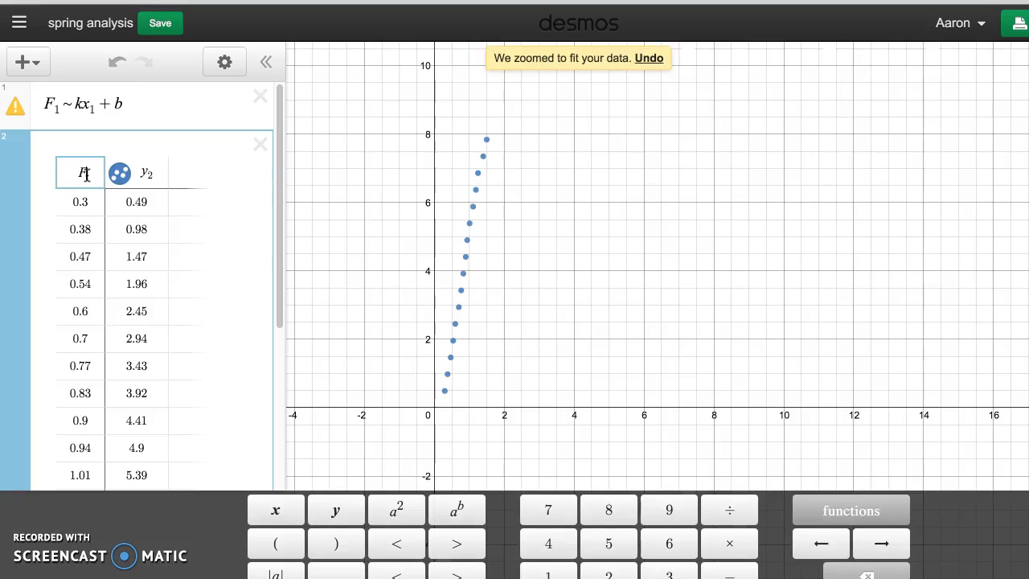
text(1)
key(Tab)
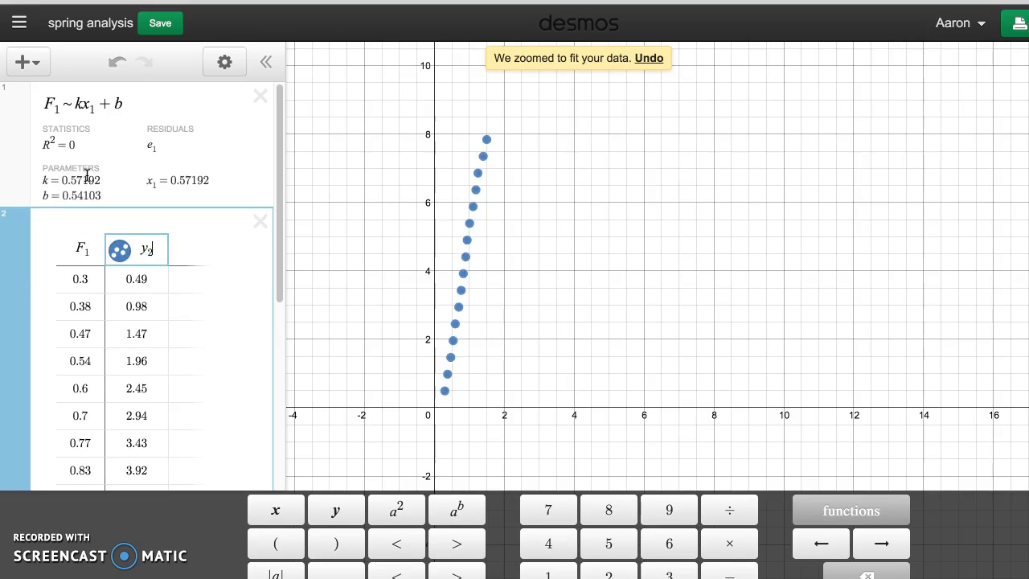
key(BackSpace)
key(BackSpace)
key(BackSpace)
text(x1)
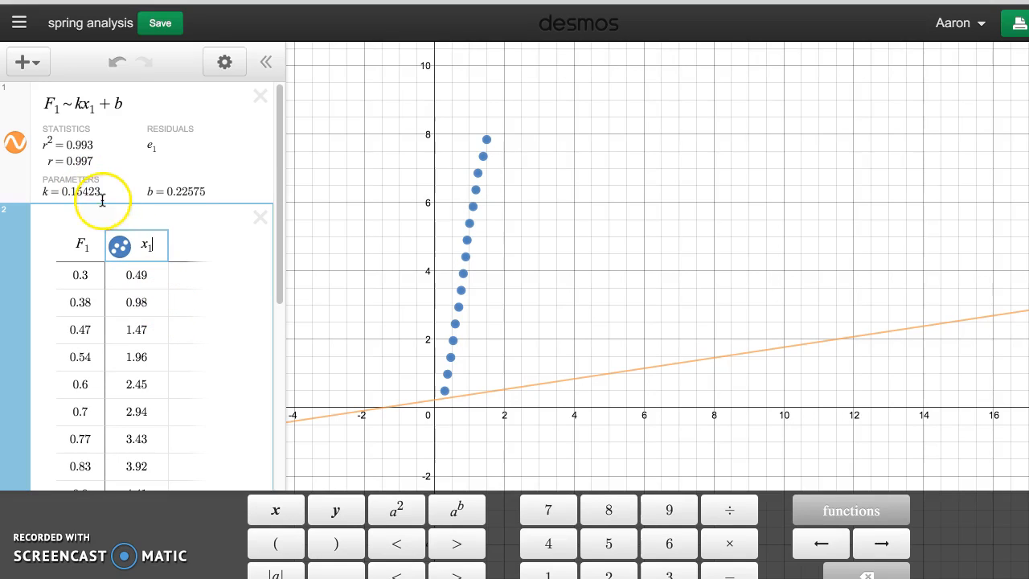
- Swap the table headings so the first column is x1 and the second column is F1
click(84, 244)
key(BackSpace)
key(BackSpace)
text(x1)
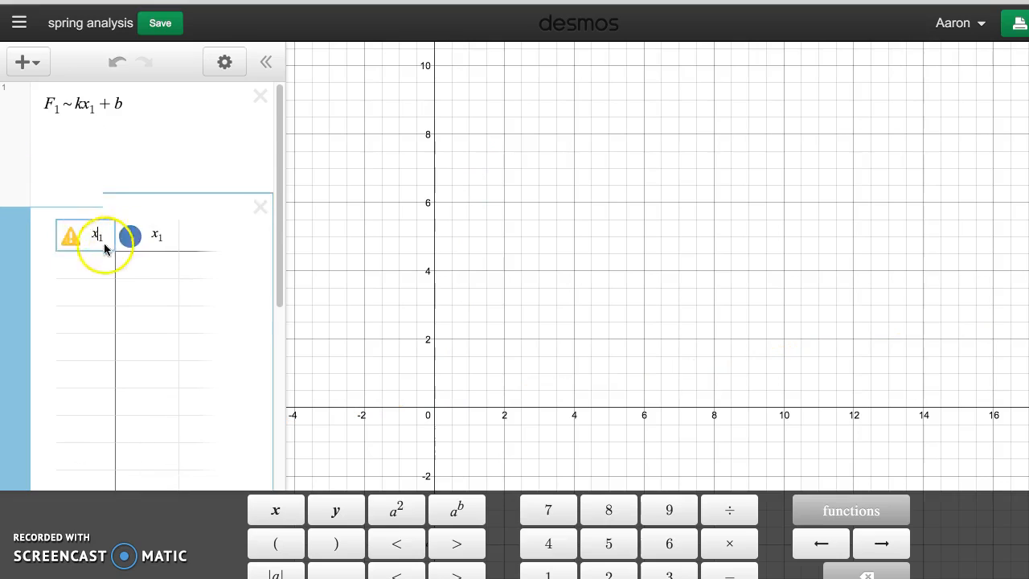
click(158, 171)
key(BackSpace)
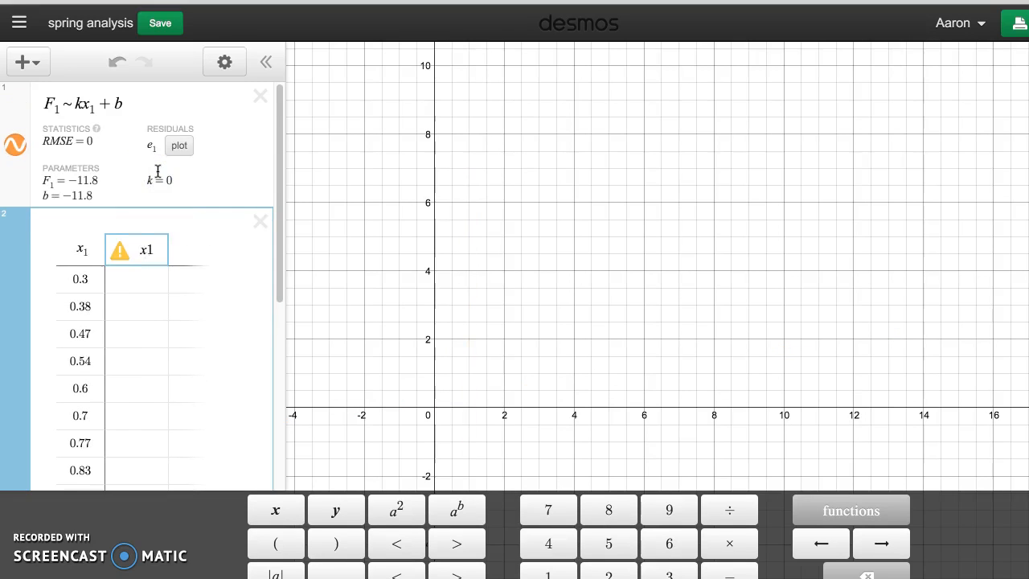
key(BackSpace)
text(F)
key(BackSpace)
text(1)
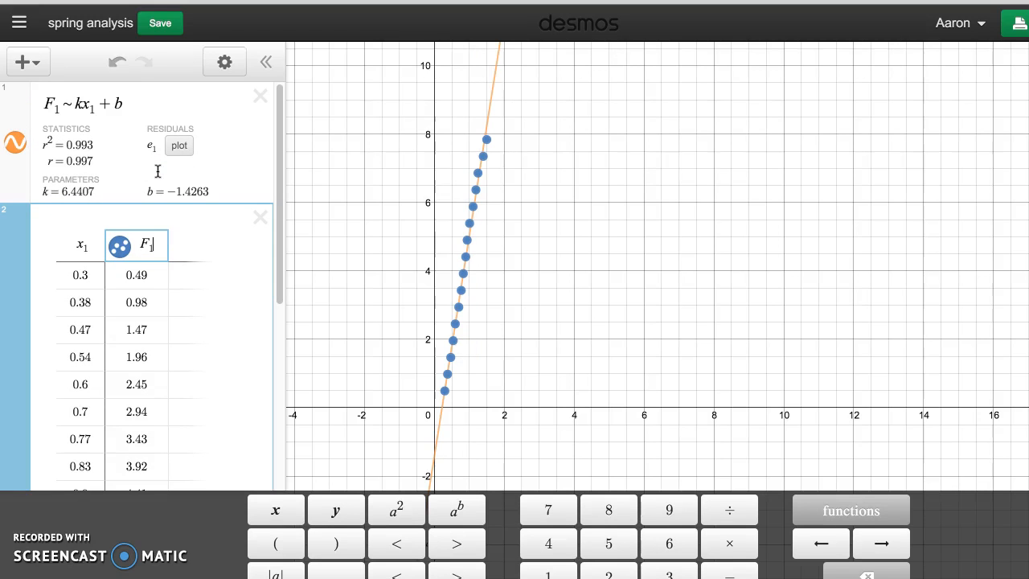
- Examine the regression line against the plotted points and highlight its r² statistic and k parameter
scroll(474, 156, up, 1)
scroll(472, 157, down, 3)
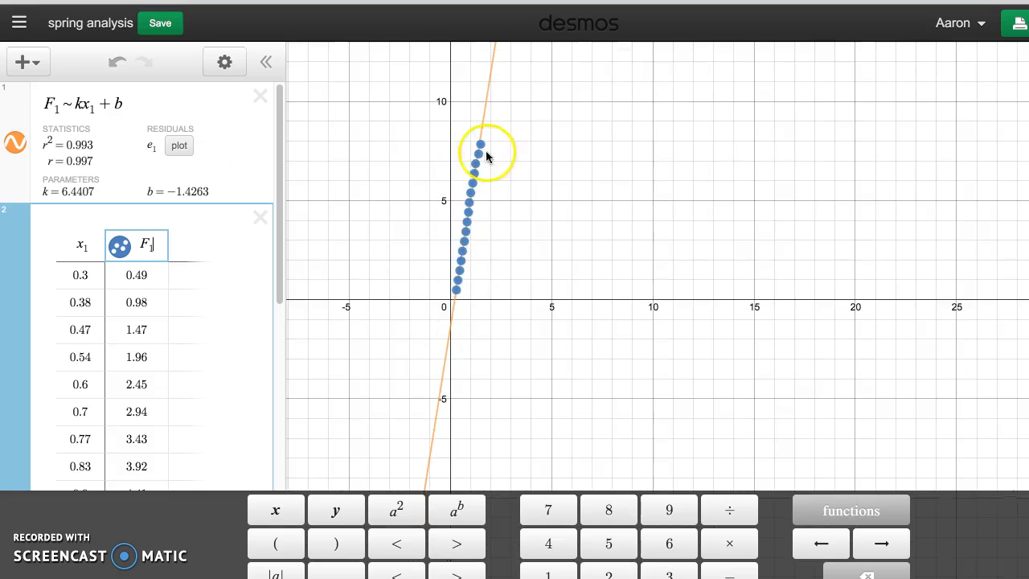
scroll(494, 239, up, 2)
drag(484, 205, 501, 306)
scroll(284, 257, up, 1)
scroll(285, 259, up, 3)
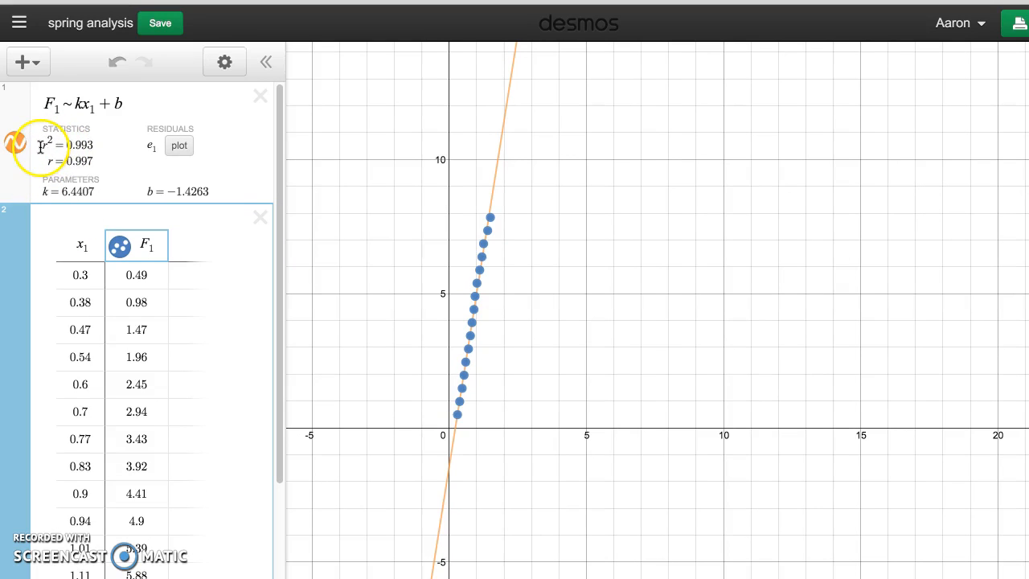
drag(95, 144, 70, 145)
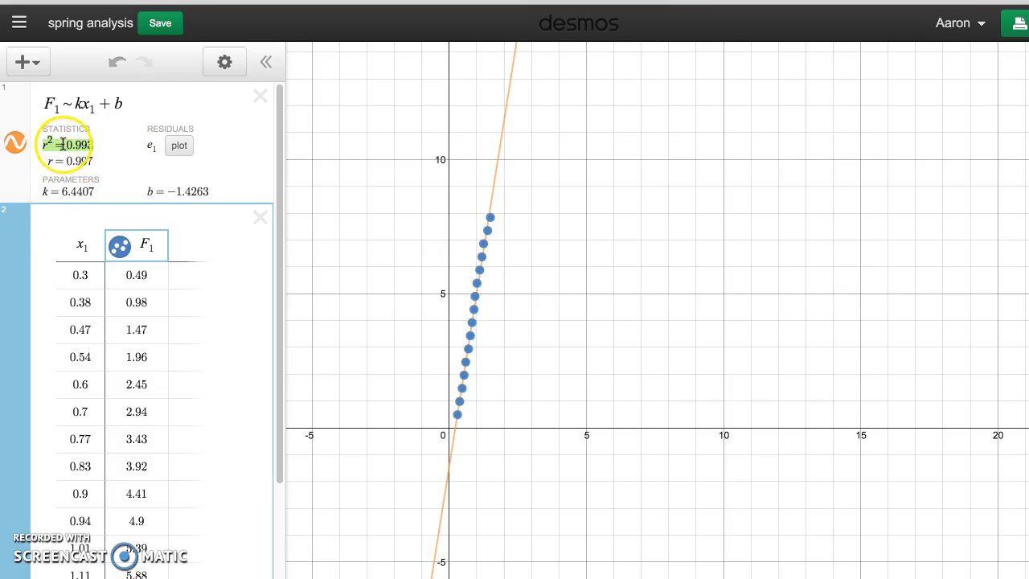
drag(94, 191, 53, 190)
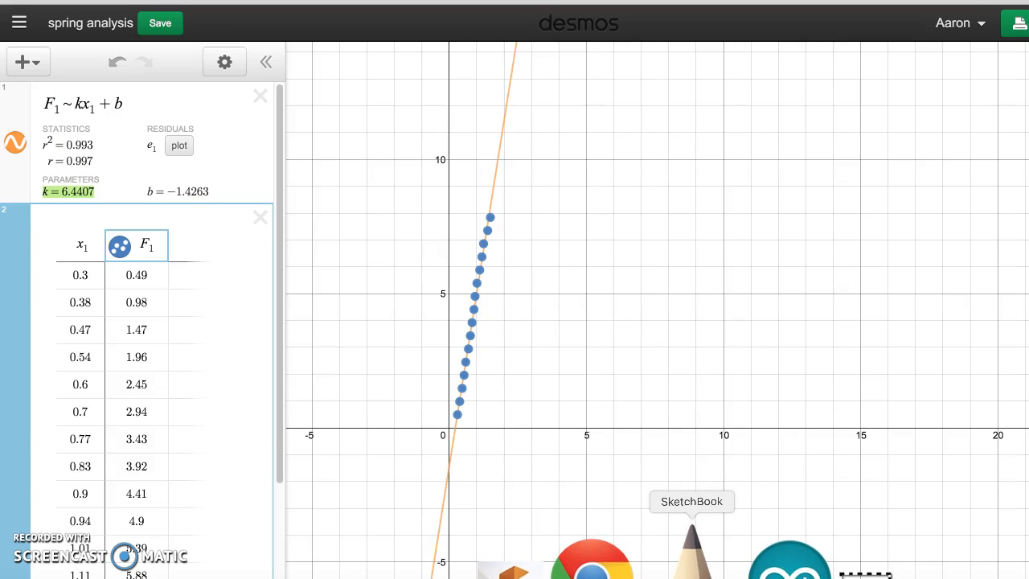
- Switch to SketchBook, narrow its window to leave the Desmos expression list visible, and handwrite F = 6.44x on the canvas
click(691, 551)
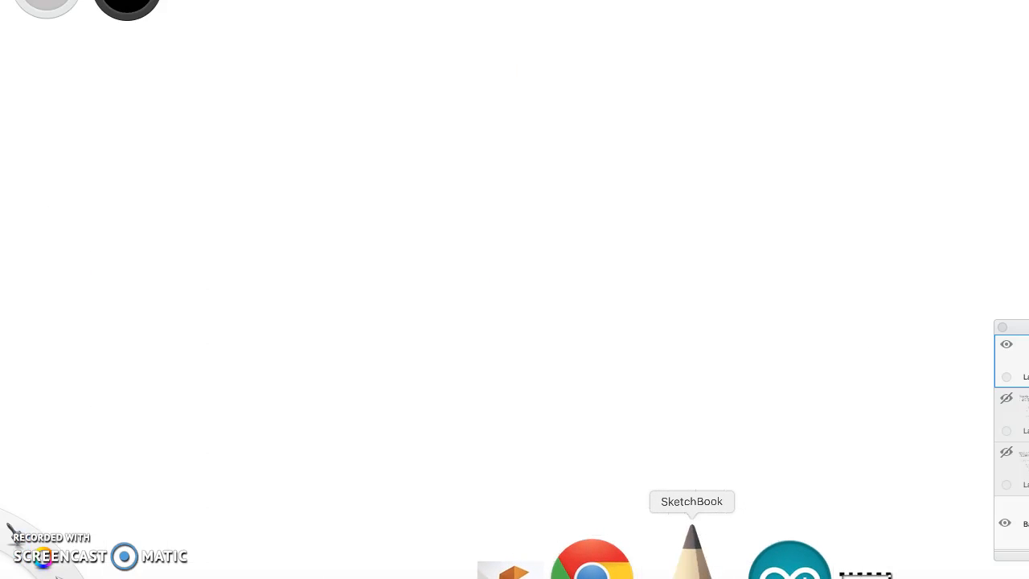
mouse_move(0, 431)
mouse_down()
mouse_move(309, 432)
mouse_move(284, 431)
mouse_up()
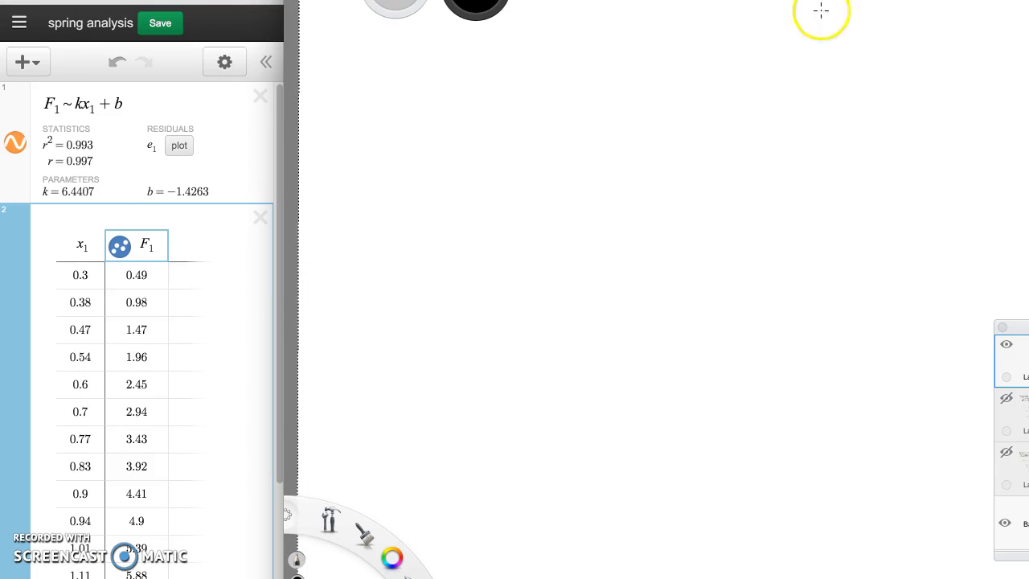
mouse_move(508, 98)
mouse_down()
mouse_move(482, 124)
mouse_move(551, 117)
mouse_up()
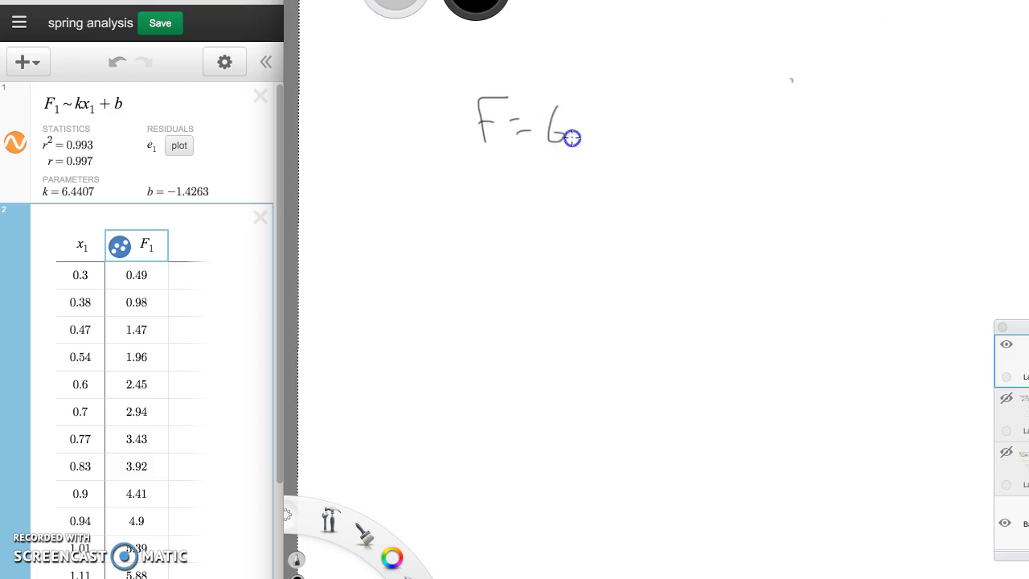
mouse_move(627, 103)
mouse_down()
mouse_move(625, 138)
mouse_move(663, 147)
mouse_up()
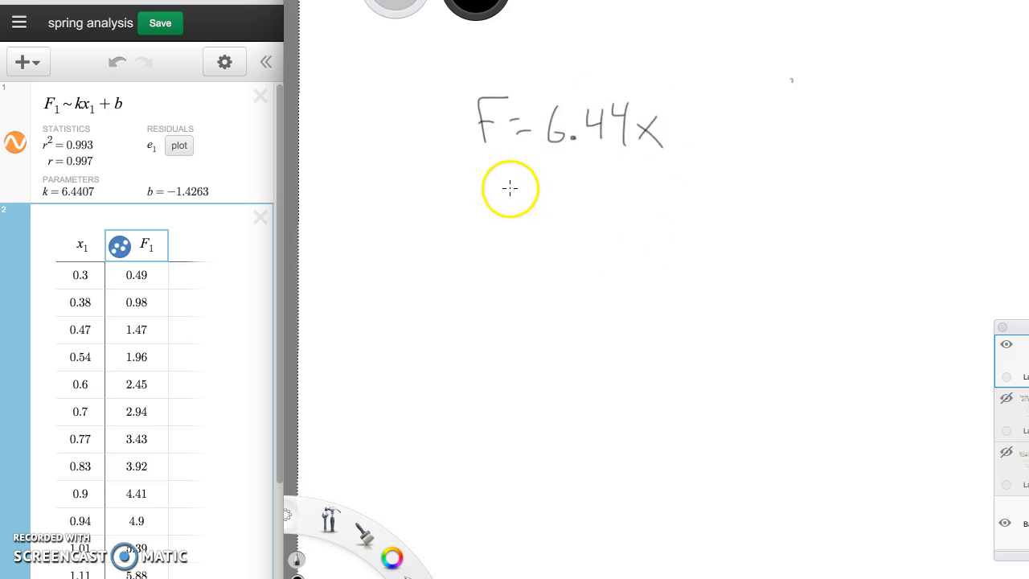
- Handwrite the spring constant k1 = 6.44 N/m below the force equation
drag(502, 187, 553, 200)
drag(540, 207, 634, 214)
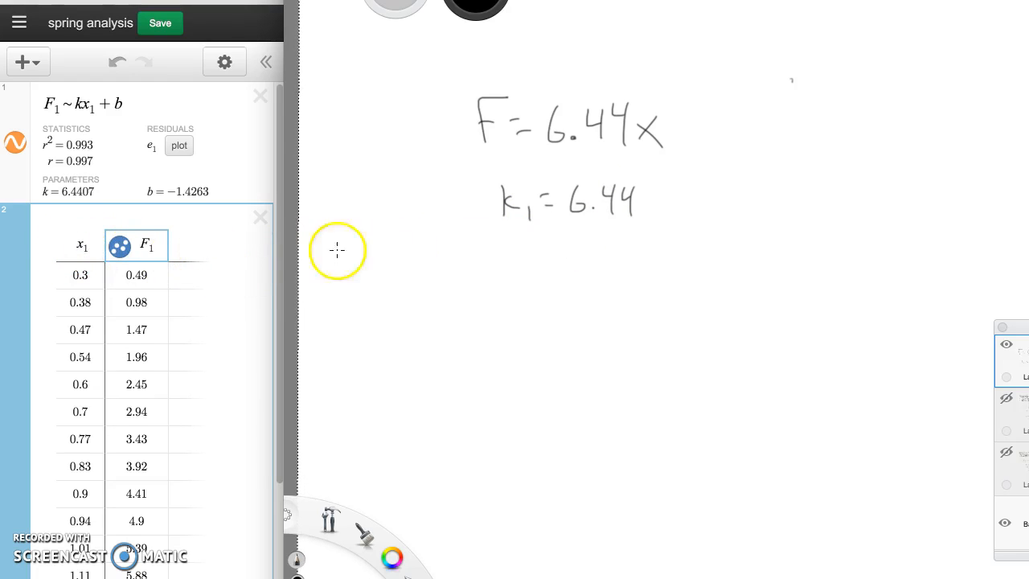
drag(647, 231, 673, 231)
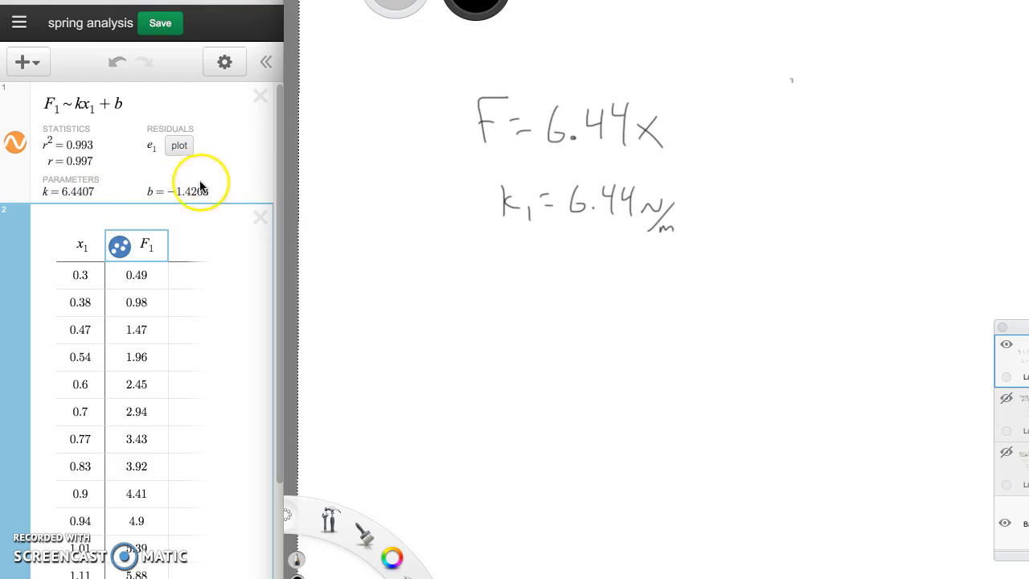
- Draw separate boxes around the handwritten force equation and spring constant in SketchBook
click(158, 206)
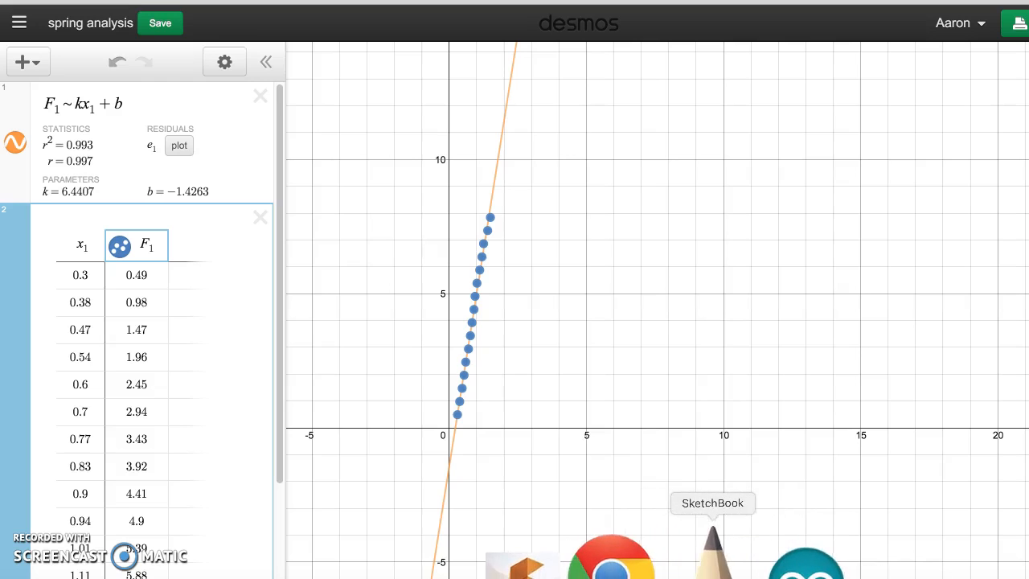
click(687, 536)
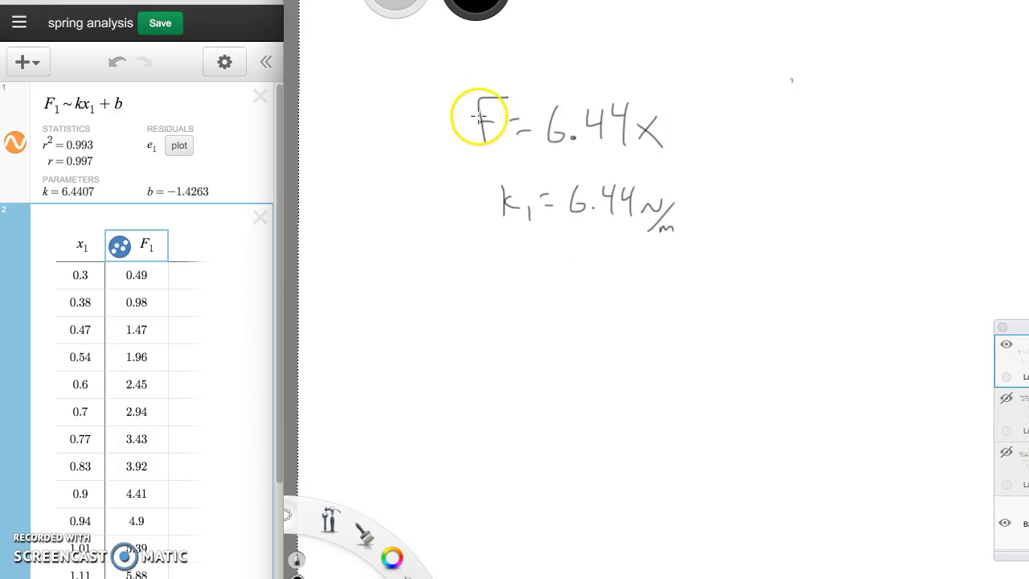
mouse_move(457, 84)
mouse_down()
mouse_move(571, 161)
mouse_move(677, 121)
mouse_move(452, 80)
mouse_up()
mouse_move(487, 173)
mouse_down()
mouse_move(503, 246)
mouse_move(707, 230)
mouse_move(594, 170)
mouse_move(475, 166)
mouse_up()
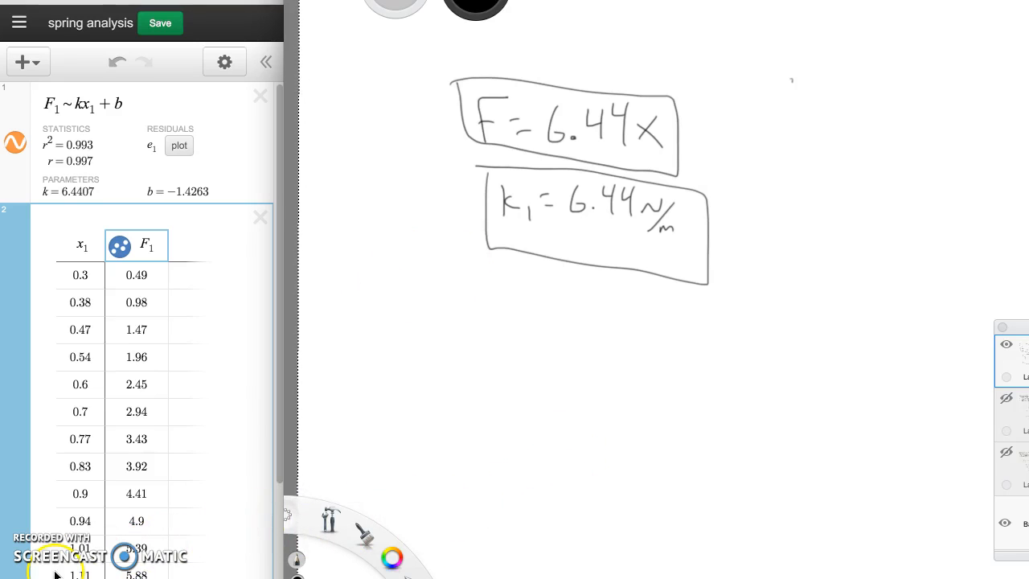
- Return to Desmos, save the spring analysis graph, and open its shareable image version
click(232, 318)
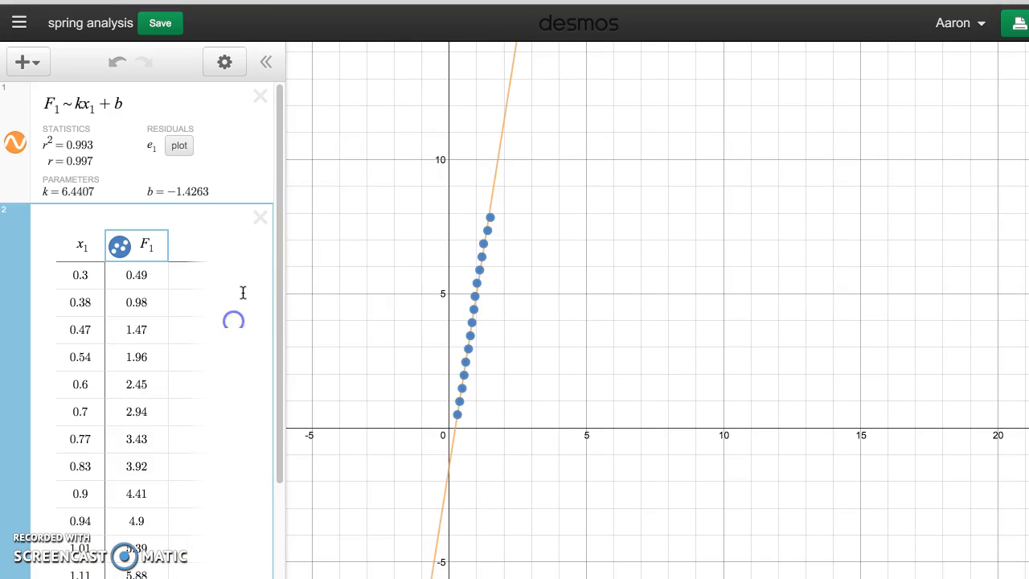
click(149, 23)
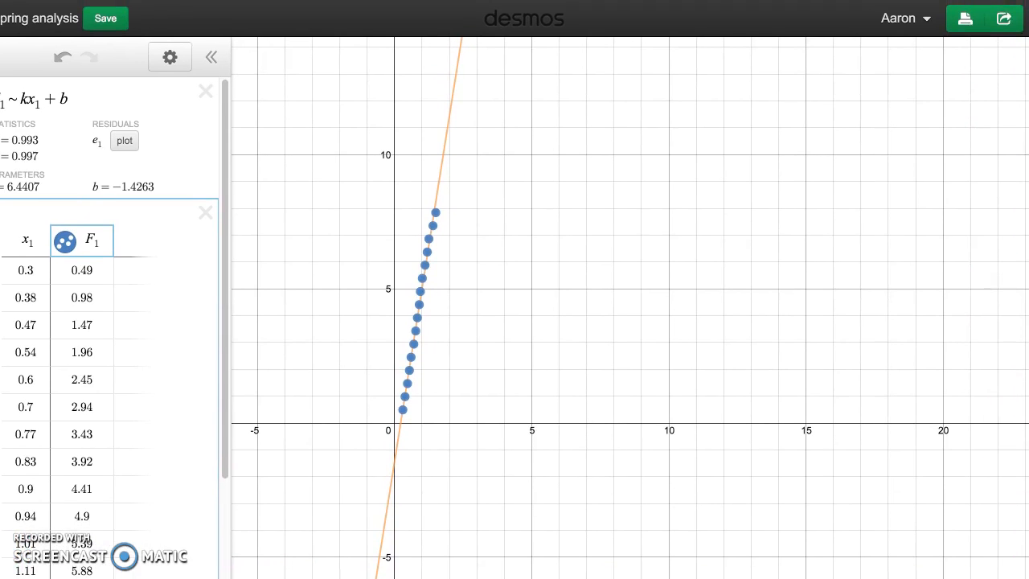
click(1005, 21)
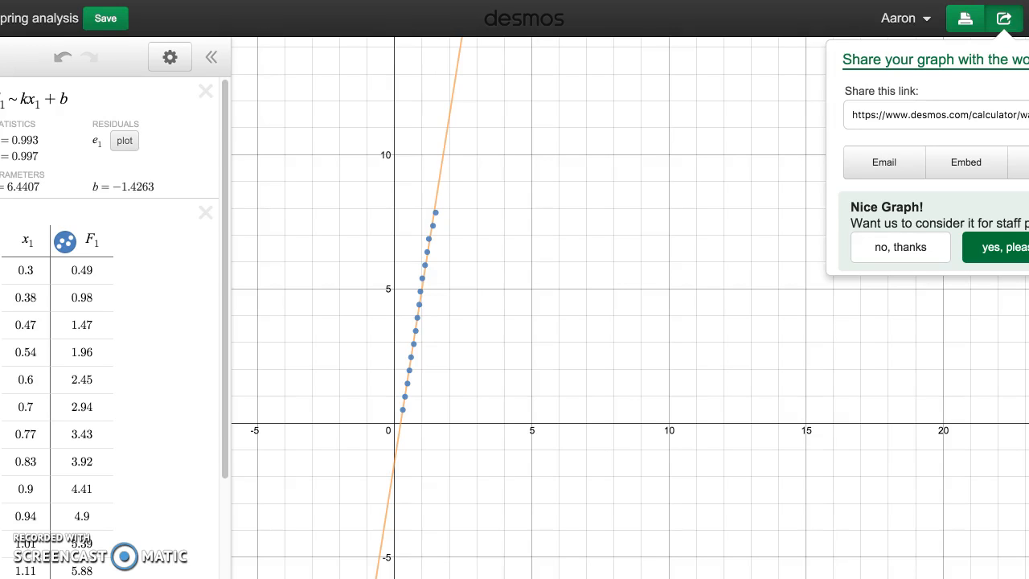
click(968, 178)
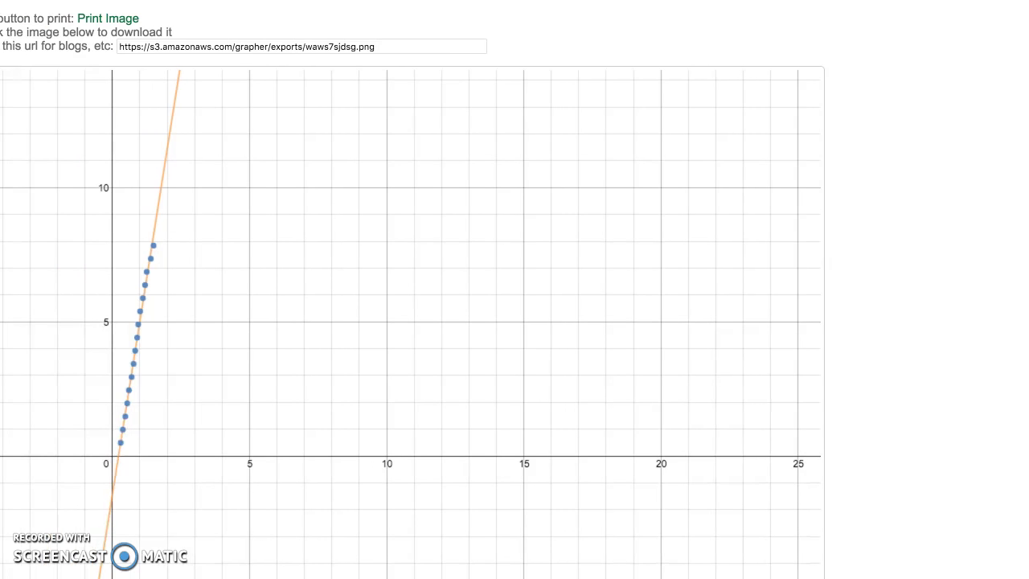
- Copy the complete PNG address of the exported graph from the image page
click(231, 45)
triple_click(231, 46)
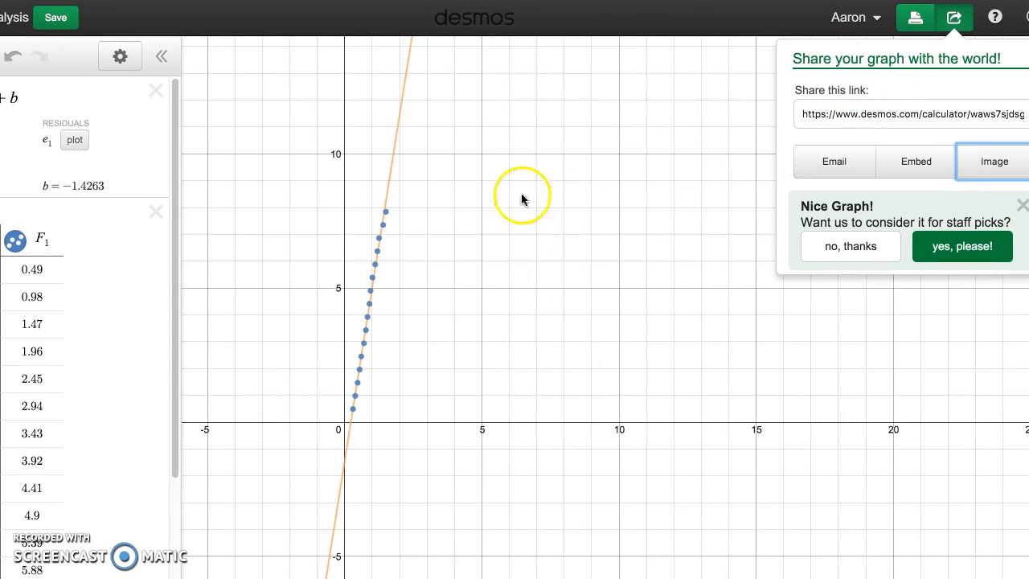
click(988, 168)
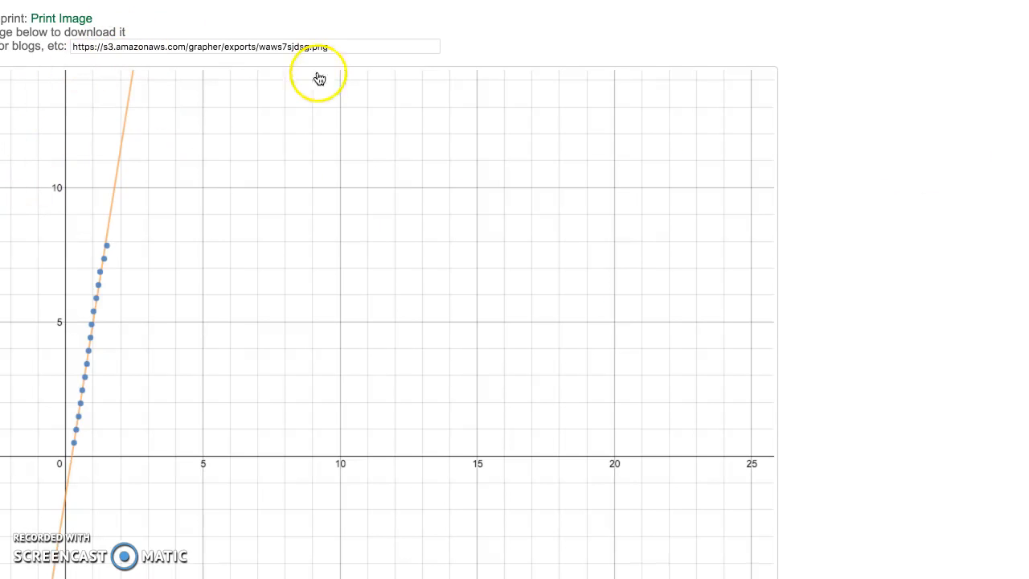
drag(329, 49, 68, 47)
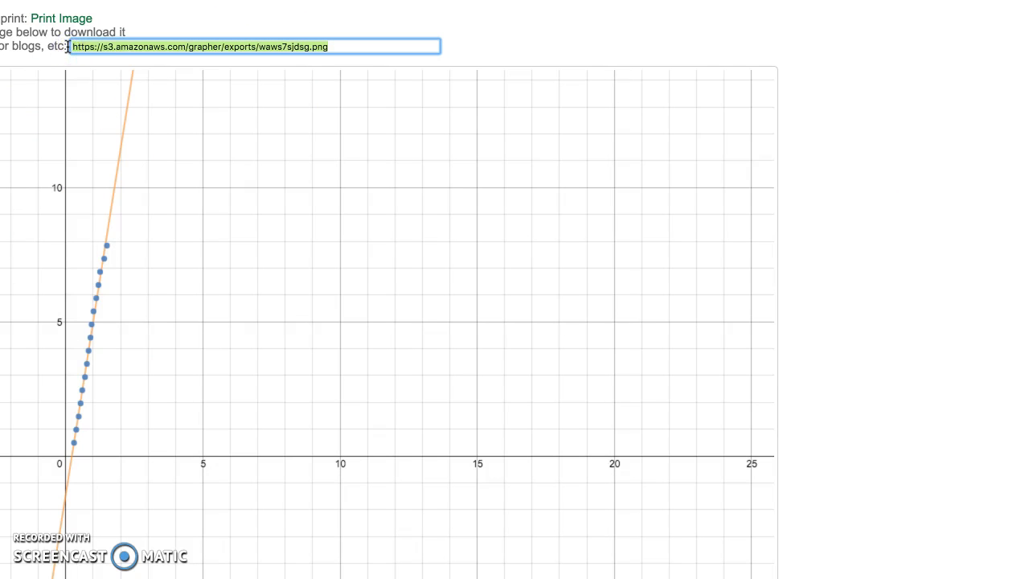
key(ctrl+Tab)
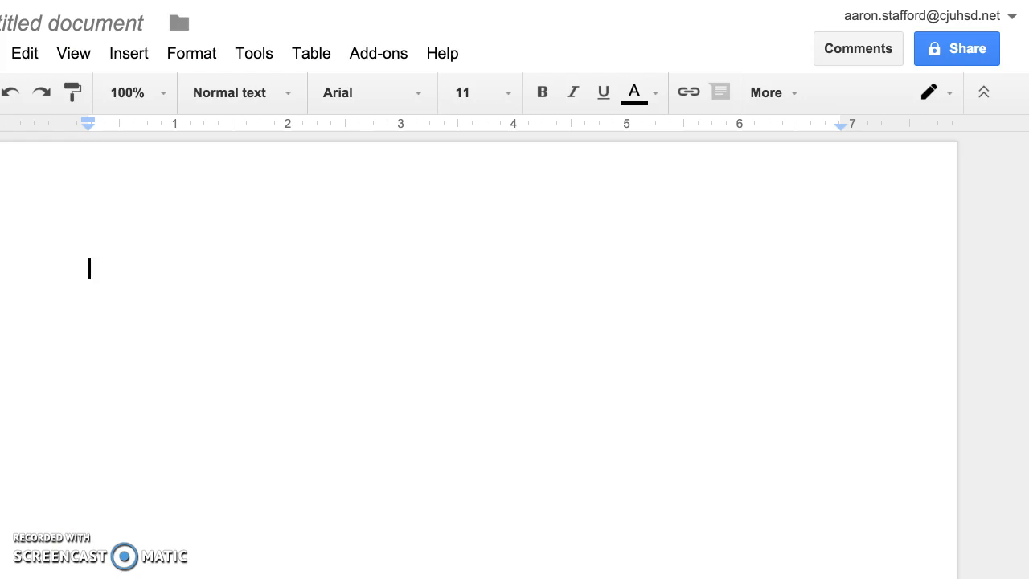
click(136, 54)
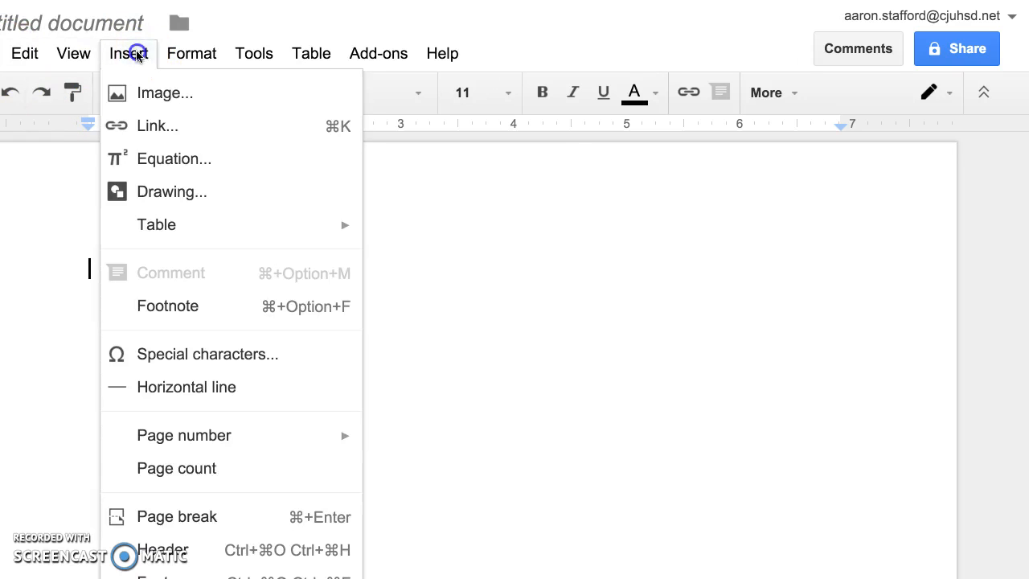
click(143, 93)
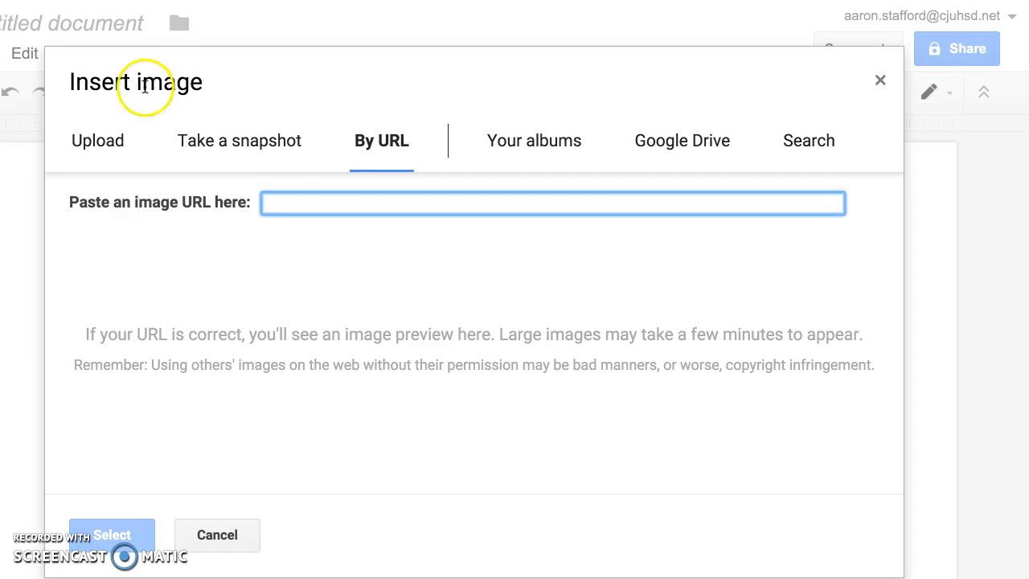
click(100, 144)
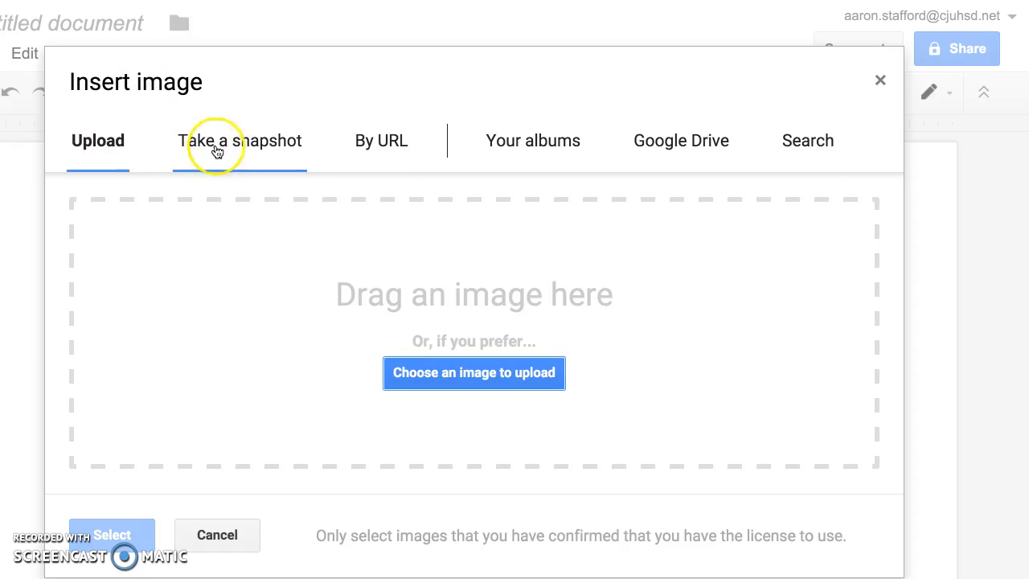
click(366, 142)
click(346, 201)
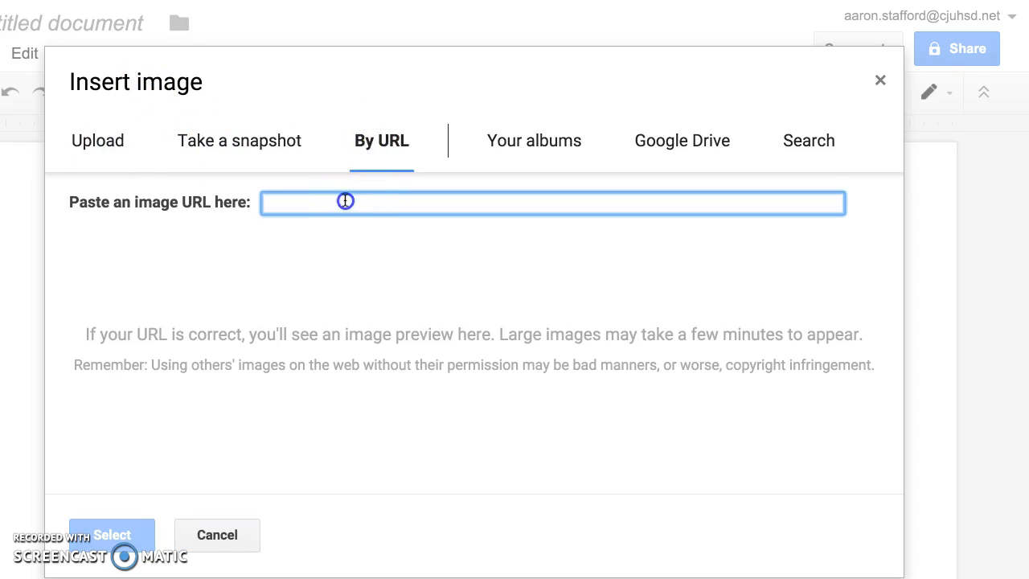
text(https://s3.amazonaws.com/grapher/exports/wavs7sjdsg.png)
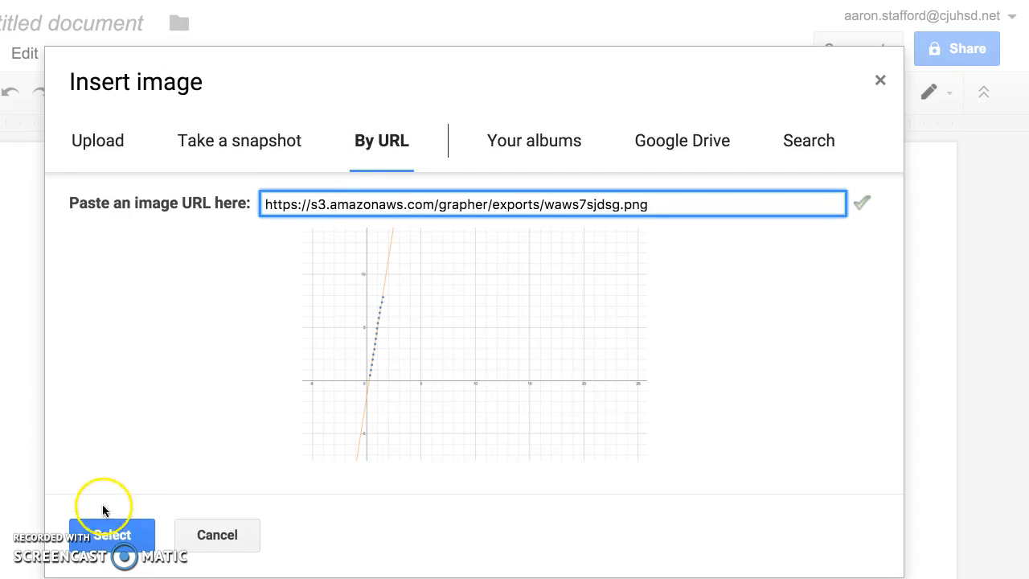
click(105, 536)
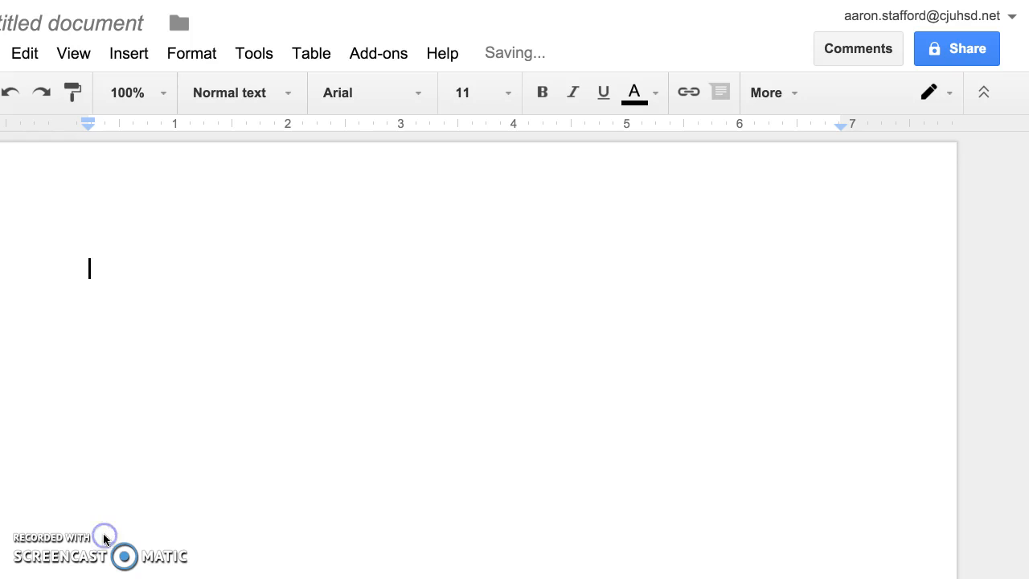
- Crop the inserted graph image to just past 5 on the horizontal axis and just above 10 on the vertical axis
click(207, 382)
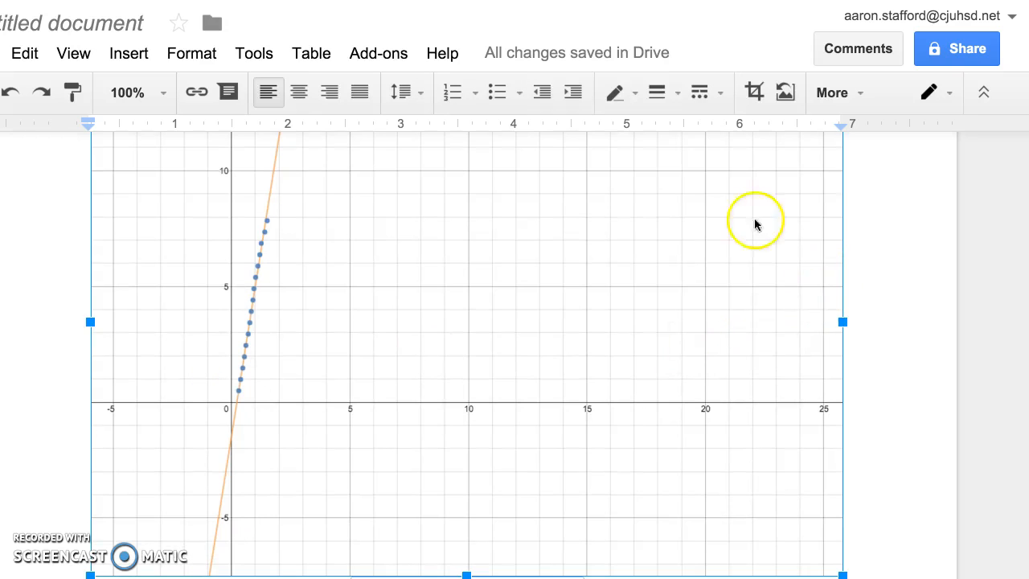
click(753, 92)
drag(840, 322, 360, 374)
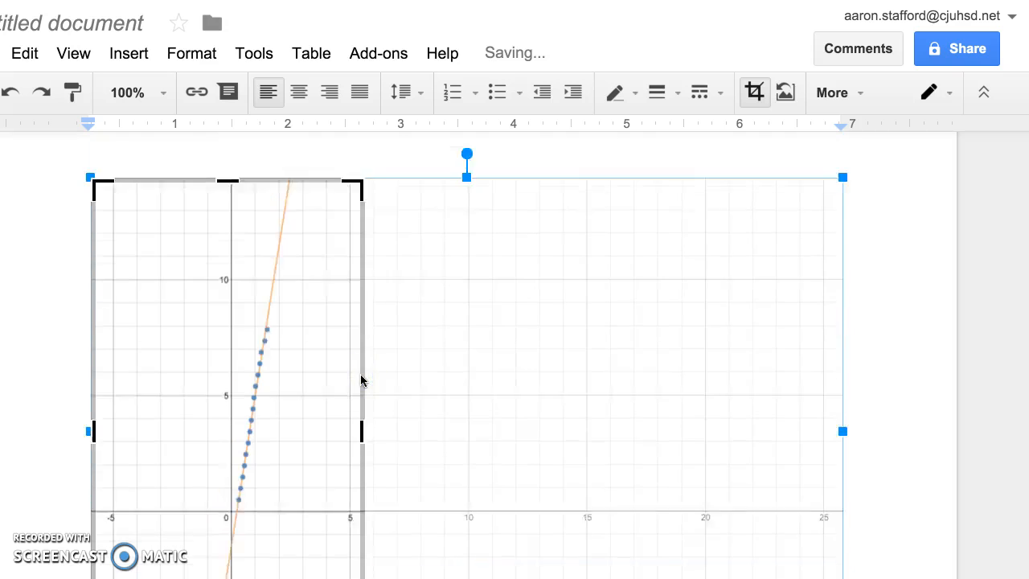
drag(226, 233, 230, 321)
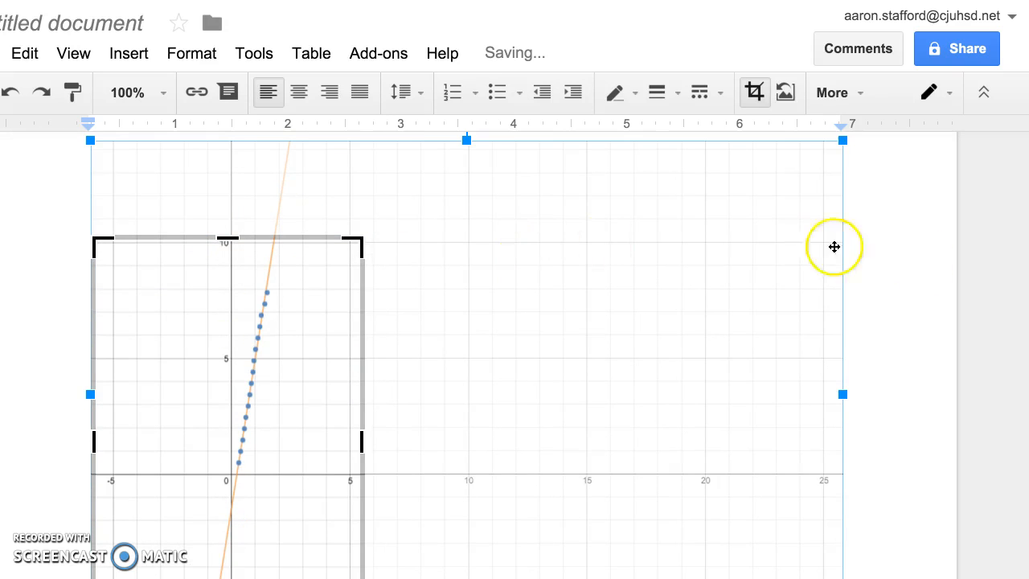
click(934, 259)
scroll(566, 327, up, 6)
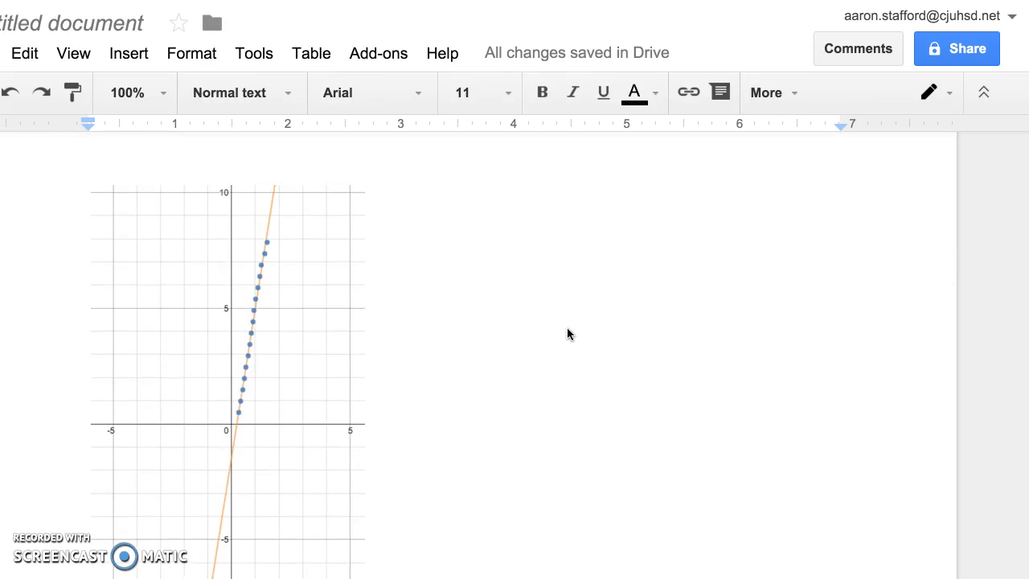